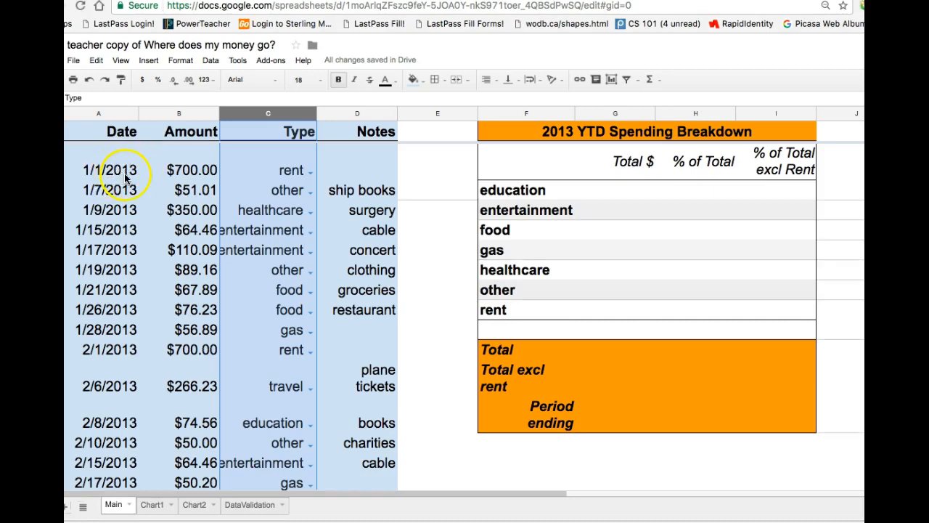
# Examine the Date, Amount, Type and Notes entries in the first rows of the expense log
pyautogui.click(111, 175)
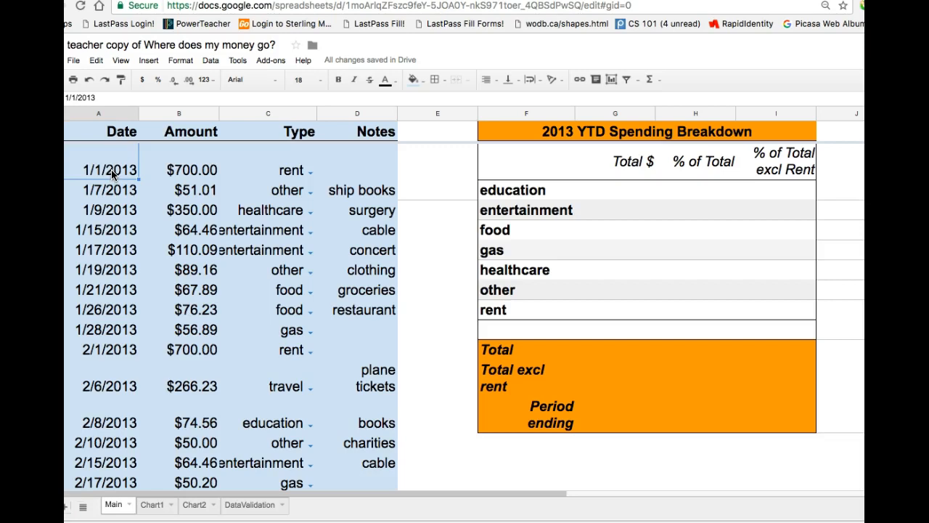
pyautogui.click(189, 170)
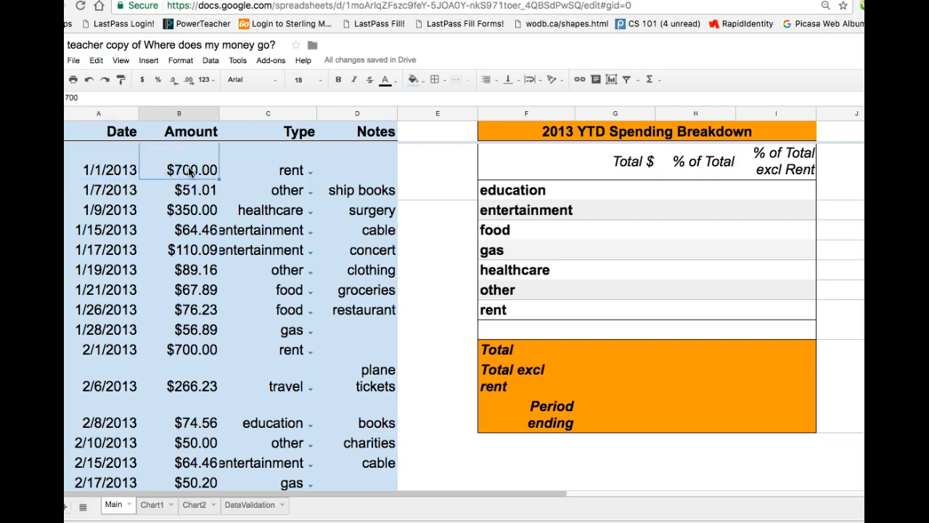
pyautogui.click(275, 174)
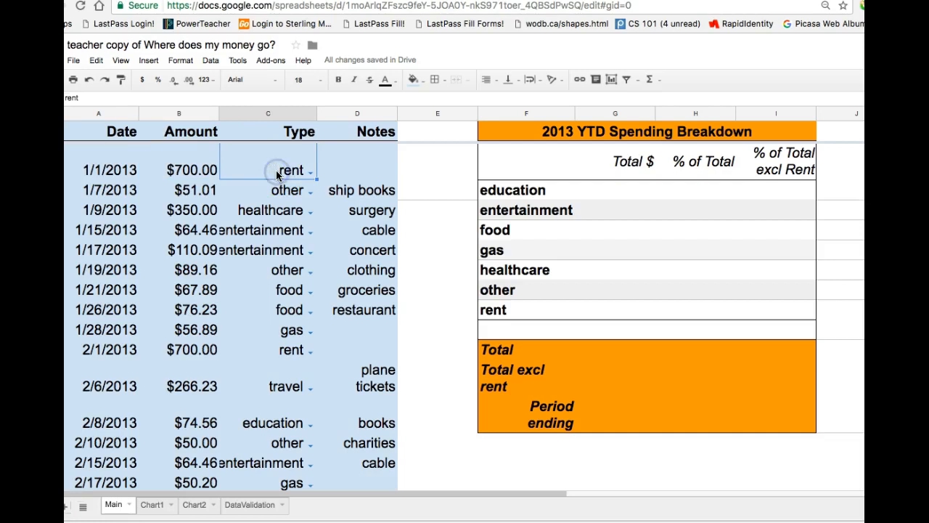
pyautogui.click(272, 210)
pyautogui.click(270, 230)
pyautogui.click(290, 290)
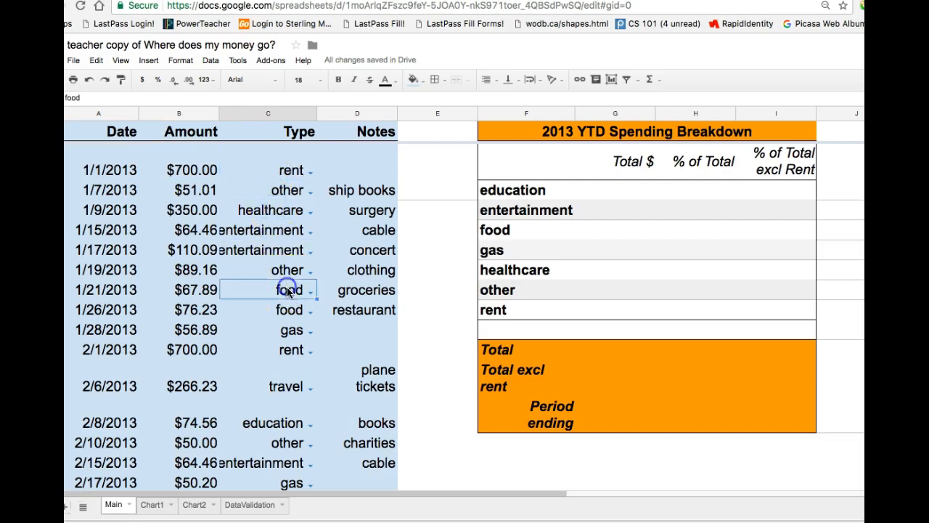
pyautogui.click(271, 327)
pyautogui.click(281, 386)
pyautogui.click(277, 423)
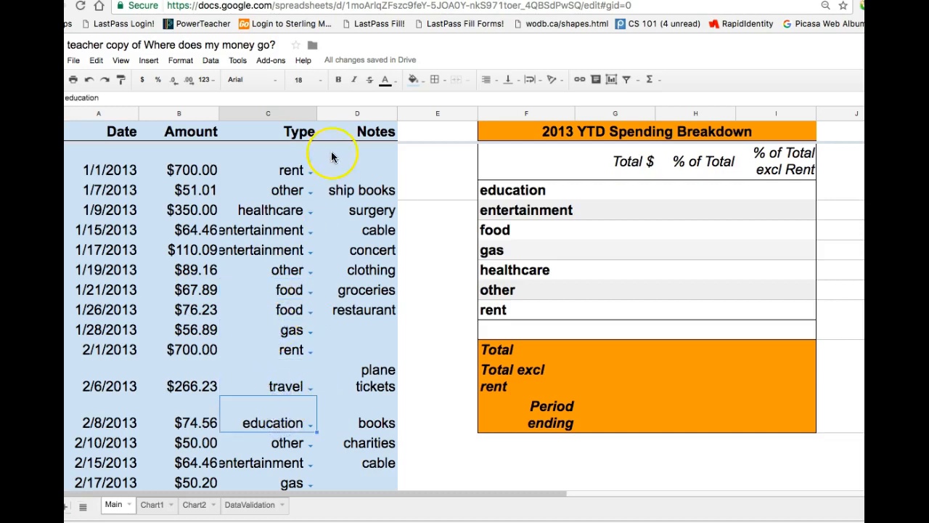
pyautogui.click(361, 190)
pyautogui.click(371, 210)
pyautogui.click(376, 230)
pyautogui.click(286, 192)
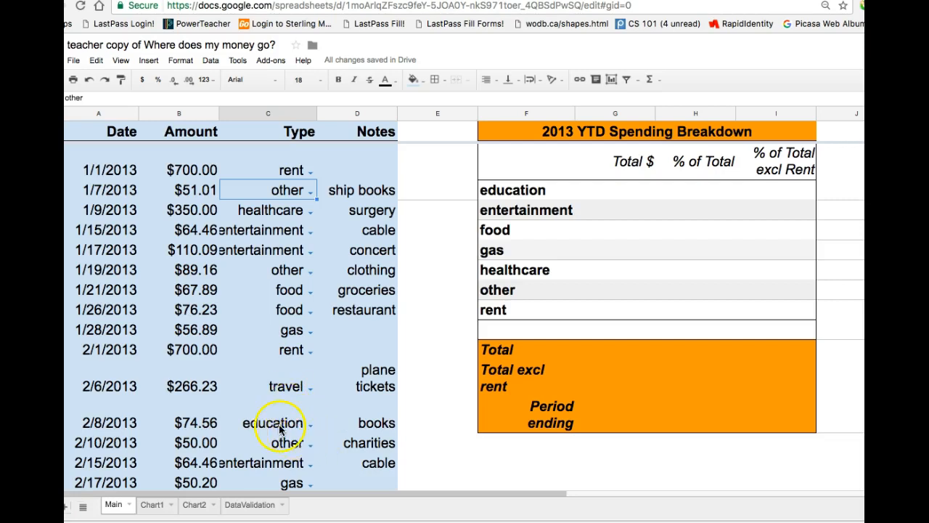
pyautogui.click(257, 233)
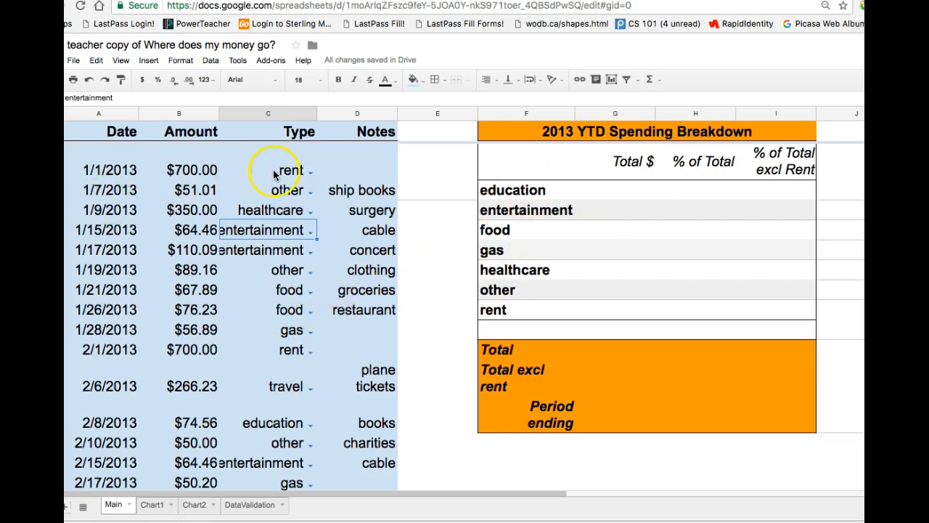
# Enter the formula =sumif($c:$c,$f3,$b:$b) in the Total $ cell of the education row
pyautogui.click(626, 191)
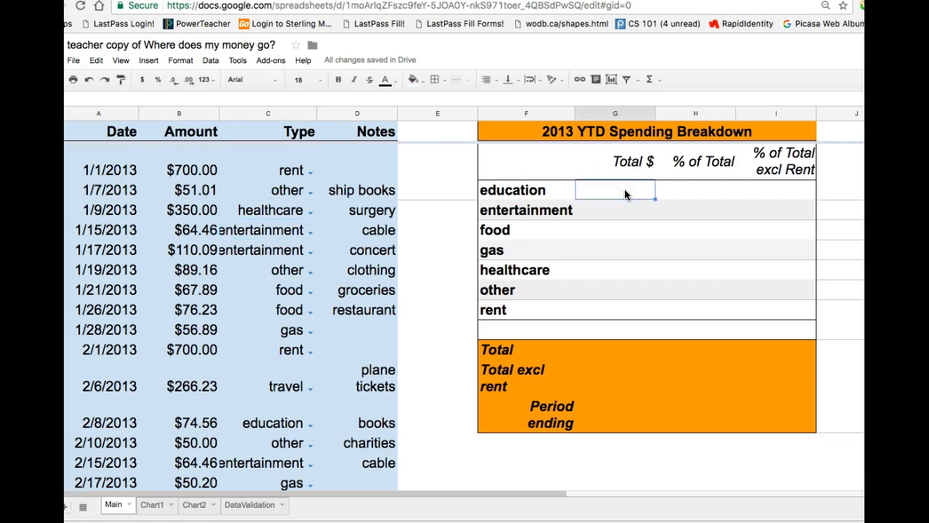
pyautogui.write('sumif')
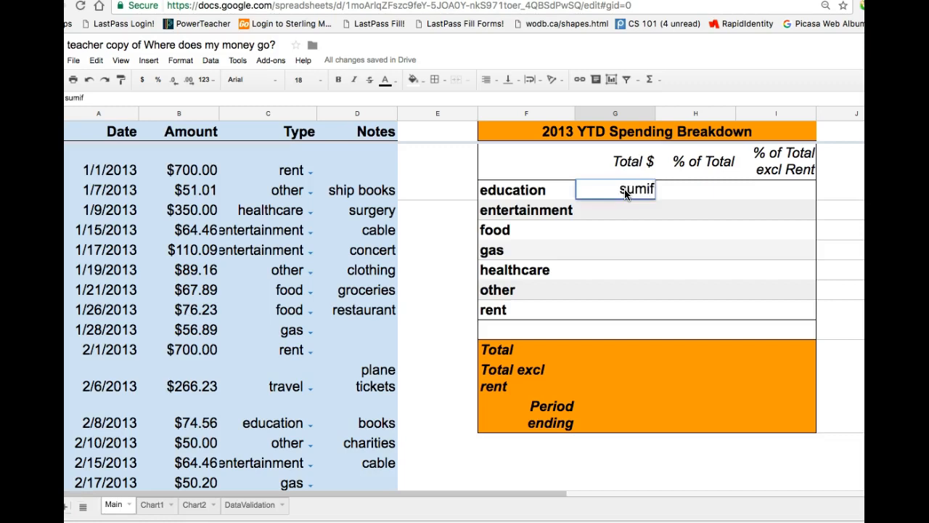
pyautogui.write('(')
pyautogui.write('$c:$C')
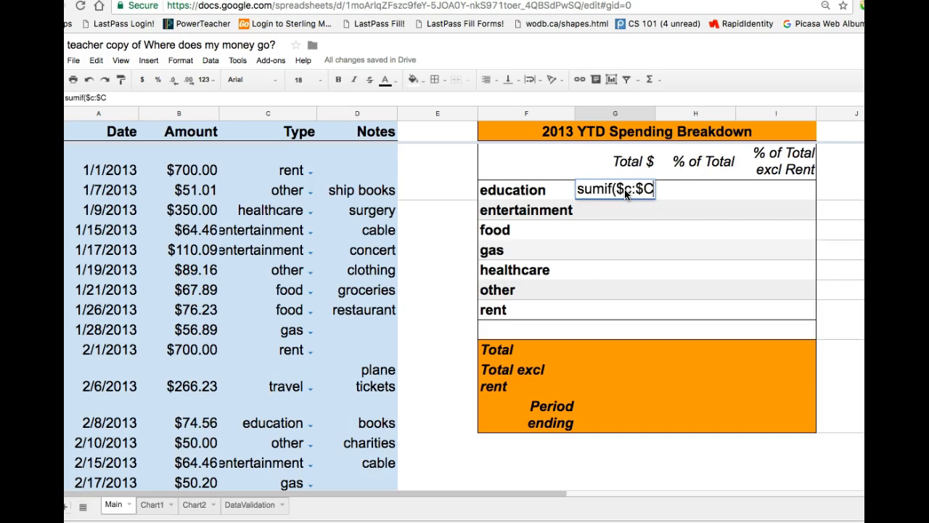
pyautogui.press('BackSpace')
pyautogui.write('c,"')
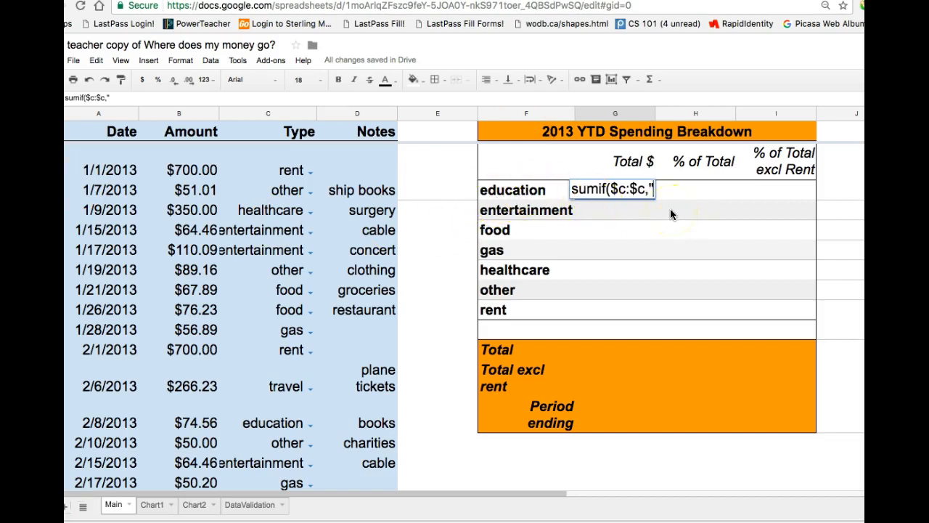
pyautogui.write('F')
pyautogui.press('BackSpace')
pyautogui.press('BackSpace')
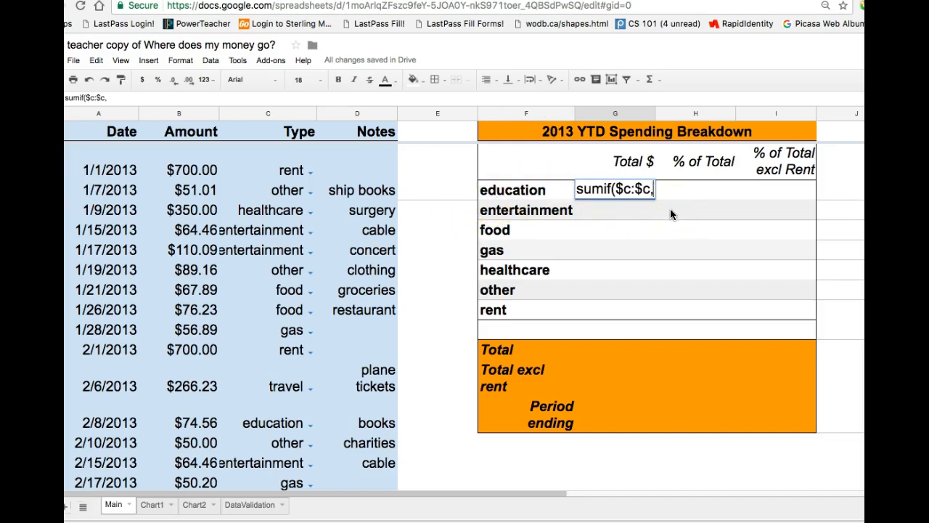
pyautogui.write('f3')
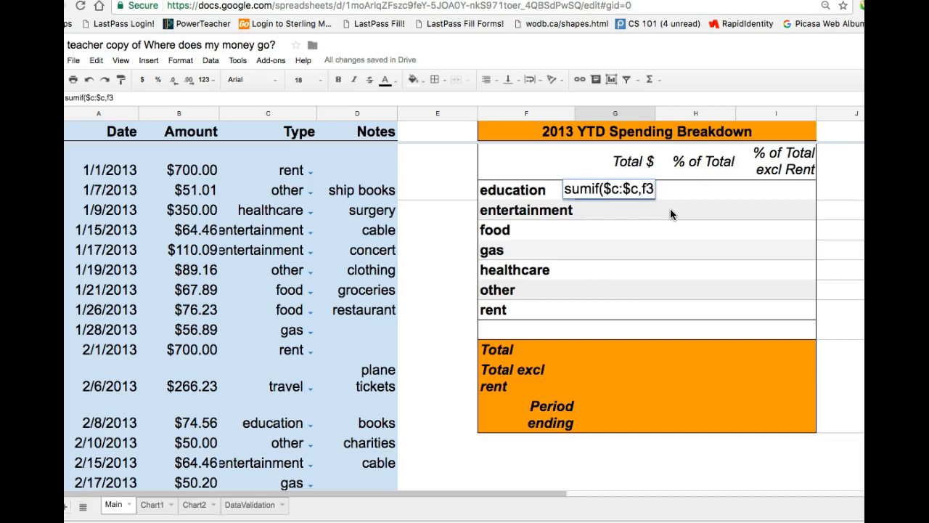
pyautogui.press('BackSpace')
pyautogui.press('BackSpace')
pyautogui.write('$')
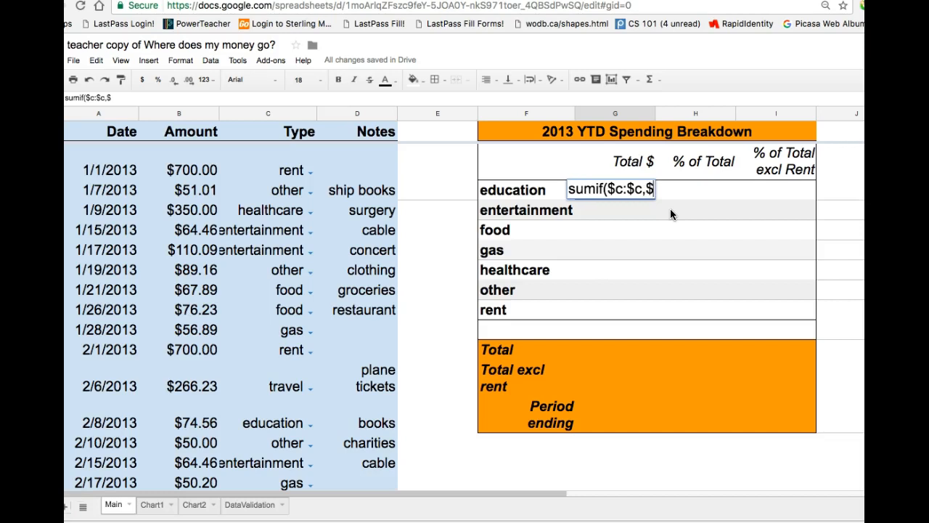
pyautogui.write('f3')
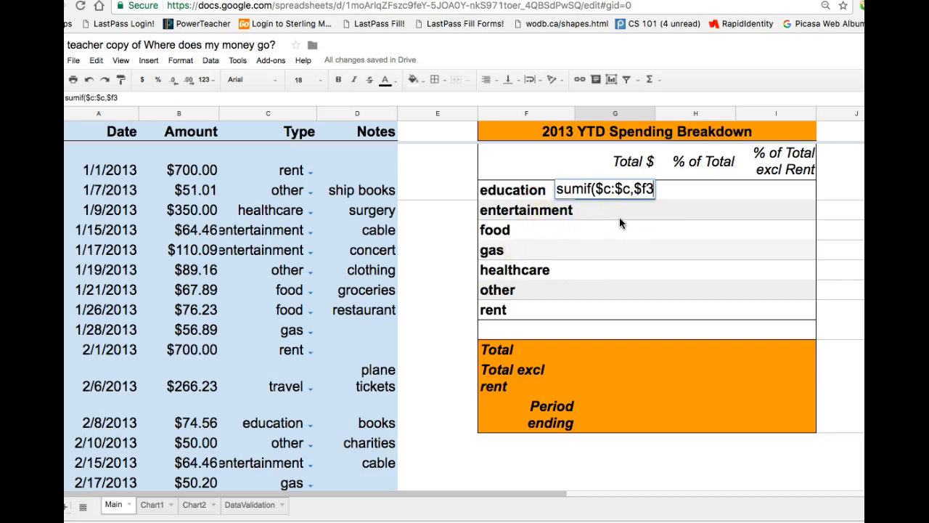
pyautogui.write(',')
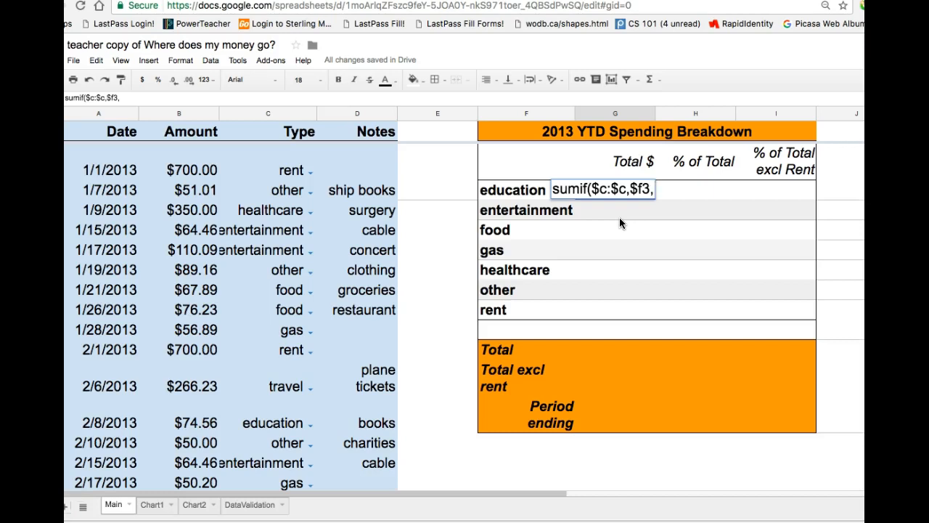
pyautogui.write('$b:')
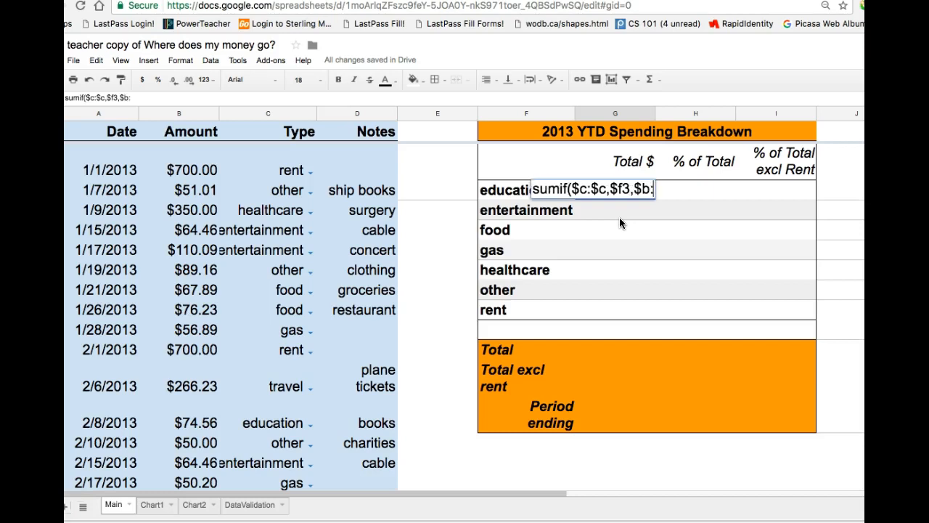
pyautogui.write('$b')
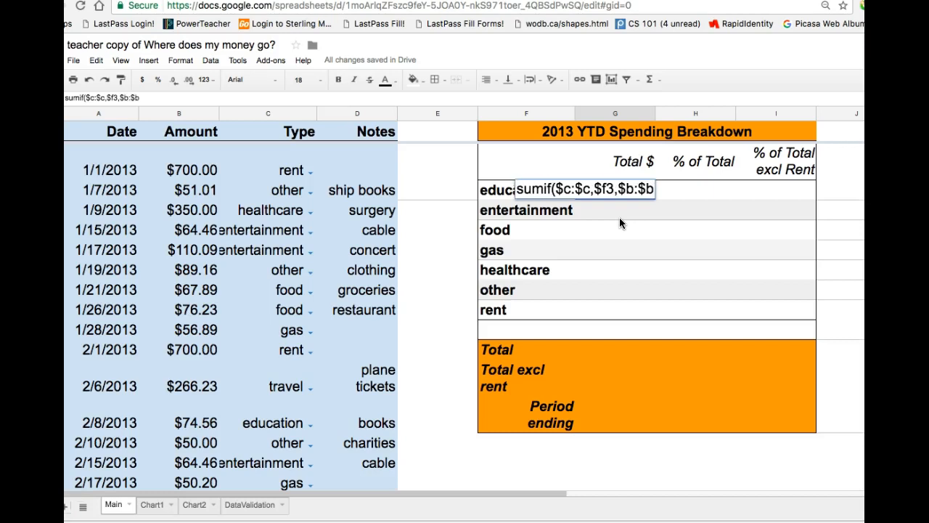
pyautogui.write(')')
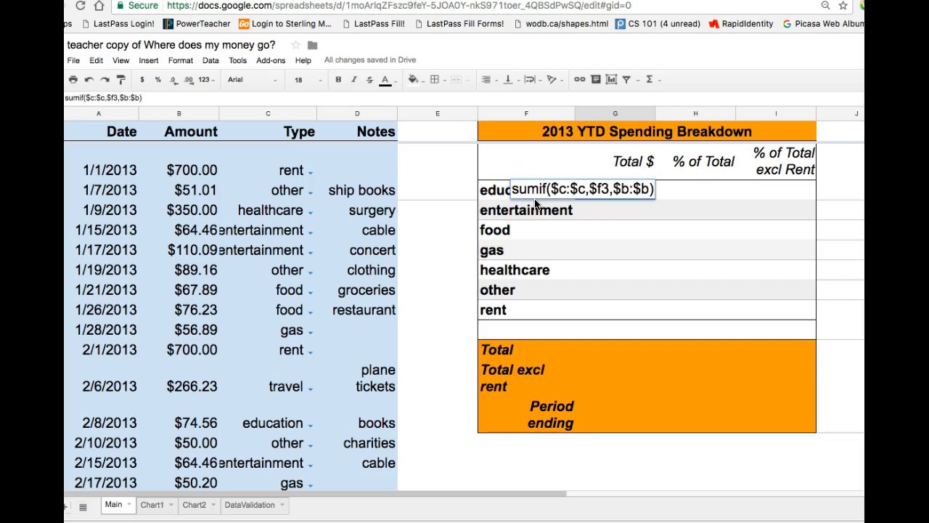
pyautogui.press('Home')
pyautogui.write('=')
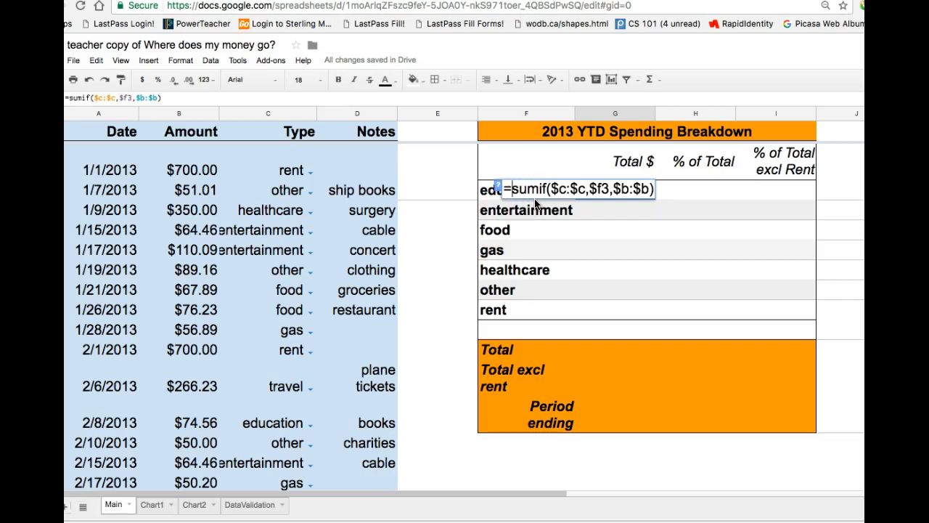
pyautogui.press('Return')
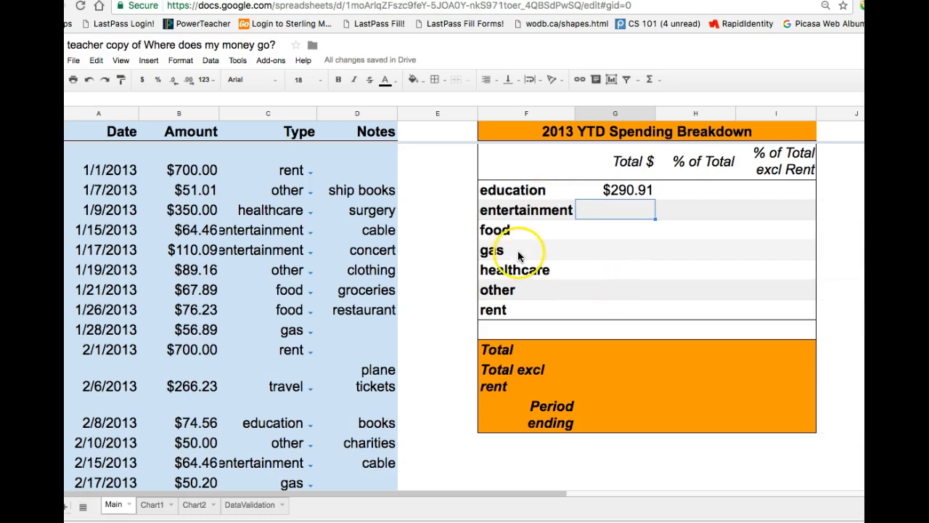
# Look through the whole Type column of the expense log for the education entries that make up the education total
pyautogui.click(274, 427)
pyautogui.press('Down')
pyautogui.press('Down')
pyautogui.press('Down')
pyautogui.press('Down')
pyautogui.press('Down')
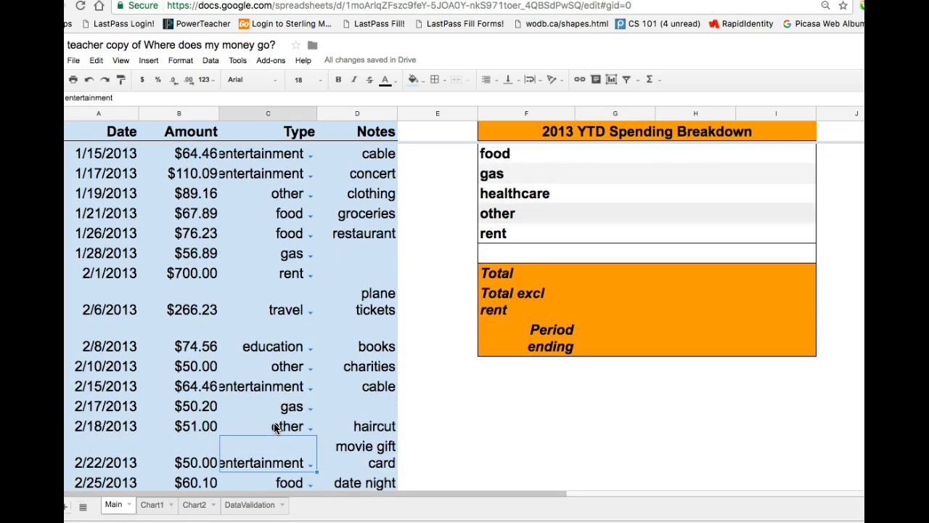
pyautogui.press('Down')
pyautogui.press('Down')
pyautogui.press('Down')
pyautogui.press('Down')
pyautogui.press('Down')
pyautogui.press('Down')
pyautogui.press('Down')
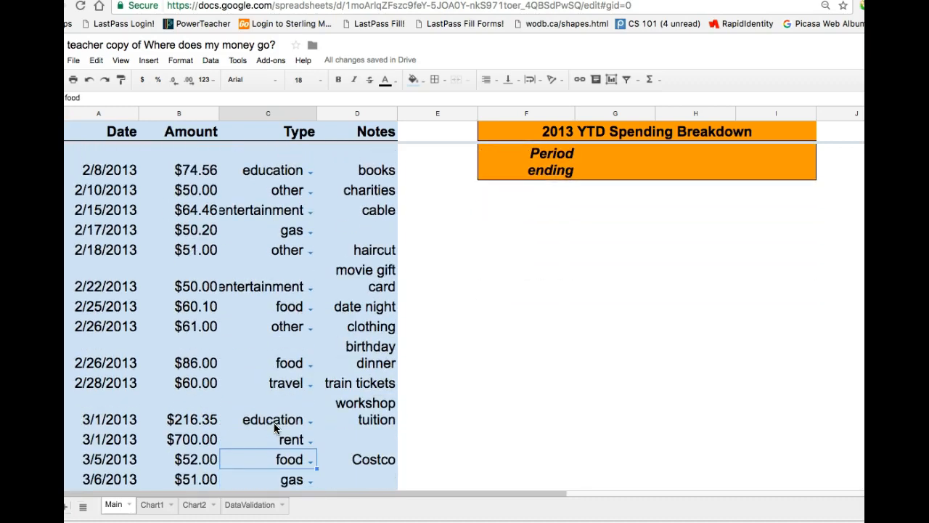
pyautogui.click(274, 423)
pyautogui.press('Down')
pyautogui.press('Down')
pyautogui.press('Down')
pyautogui.press('Down')
pyautogui.press('Up')
pyautogui.press('Up')
pyautogui.press('Up')
pyautogui.press('Up')
pyautogui.press('Up')
pyautogui.press('Up')
pyautogui.press('Up')
pyautogui.press('Up')
pyautogui.press('Up')
pyautogui.press('Up')
pyautogui.press('Up')
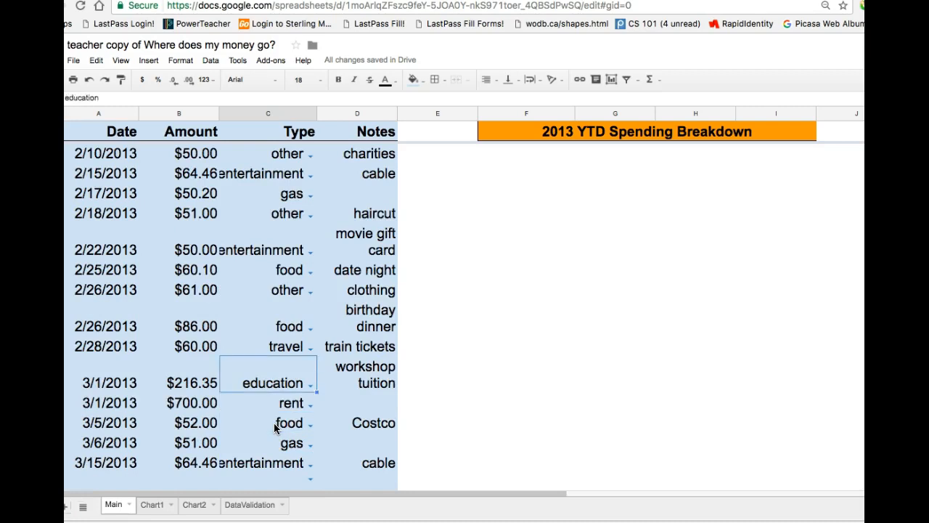
pyautogui.press('Up')
pyautogui.press('Up')
pyautogui.press('Up')
pyautogui.press('Up')
pyautogui.press('Up')
pyautogui.press('Up')
pyautogui.press('Up')
pyautogui.press('Up')
pyautogui.press('Up')
pyautogui.press('Up')
pyautogui.press('Up')
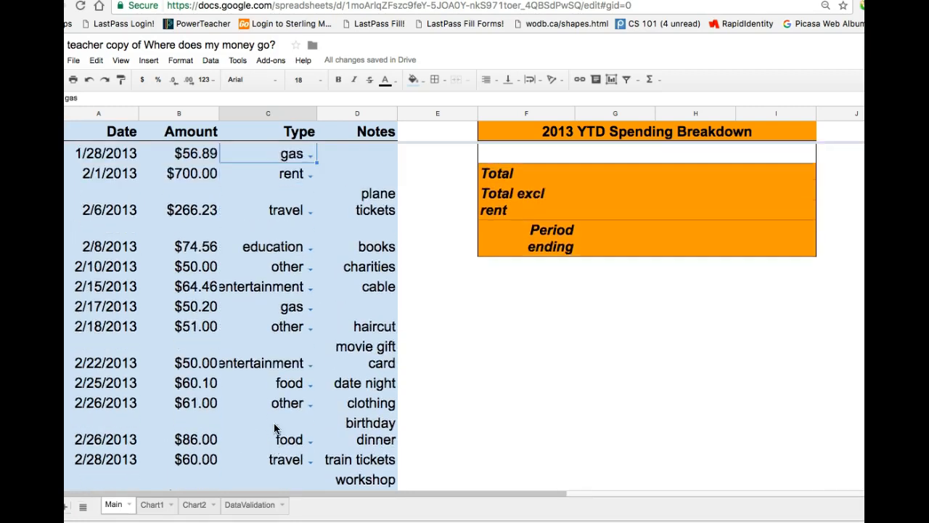
pyautogui.press('Up')
pyautogui.press('Up')
pyautogui.press('Up')
pyautogui.press('Up')
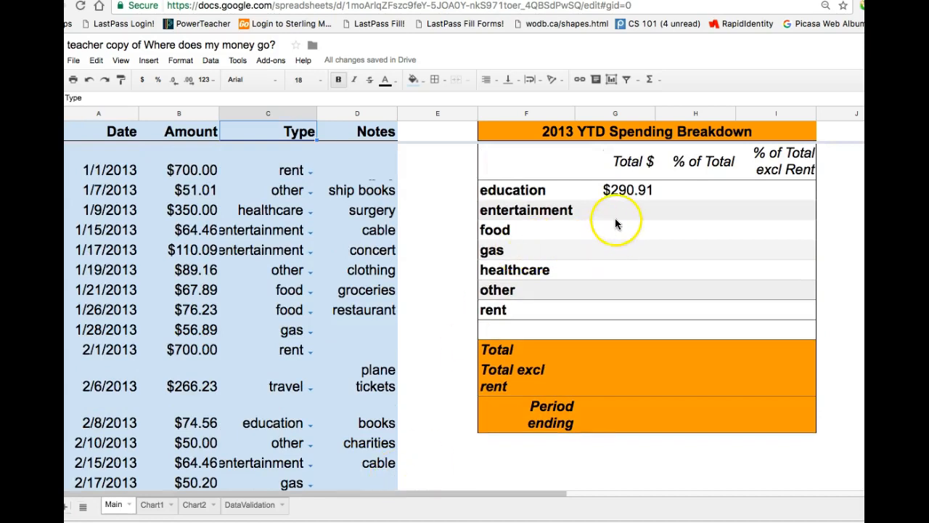
# Fill the education total formula down the Total $ column through the rent row
pyautogui.click(619, 191)
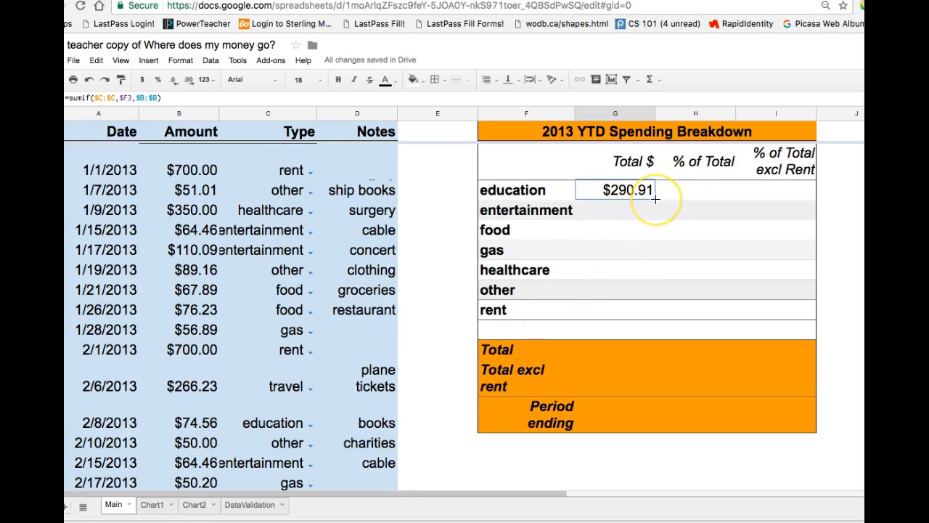
pyautogui.moveTo(656, 197); pyautogui.dragTo(658, 309)
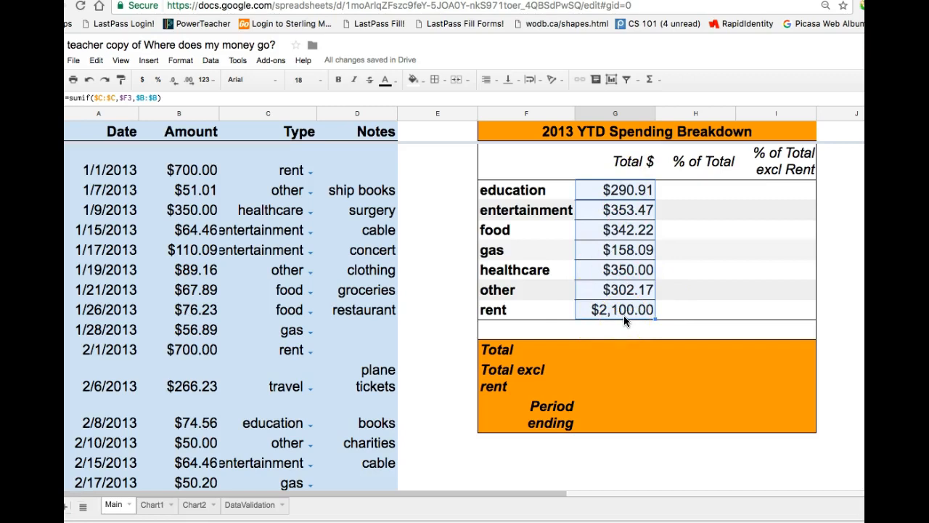
# Begin the Total row's Total $ cell with sum( and select the category totals from education through rent
pyautogui.click(607, 353)
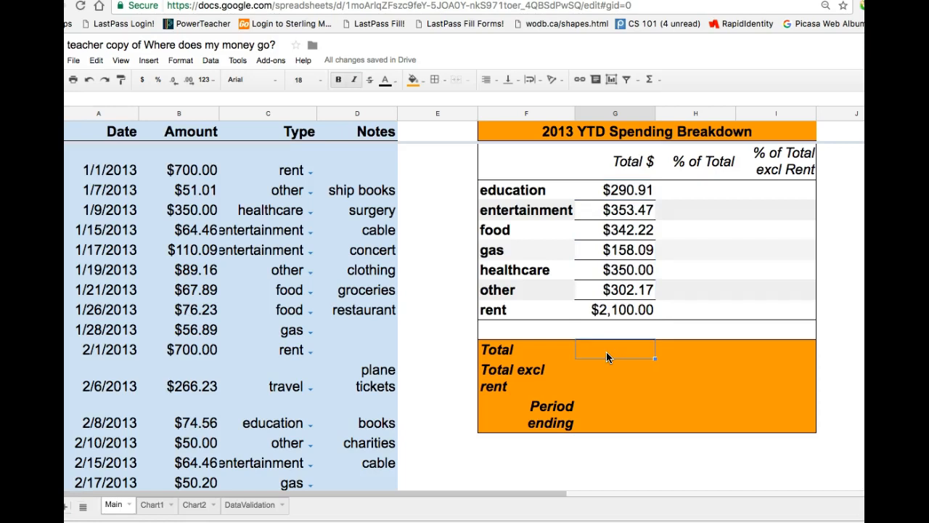
pyautogui.write('=')
pyautogui.press('BackSpace')
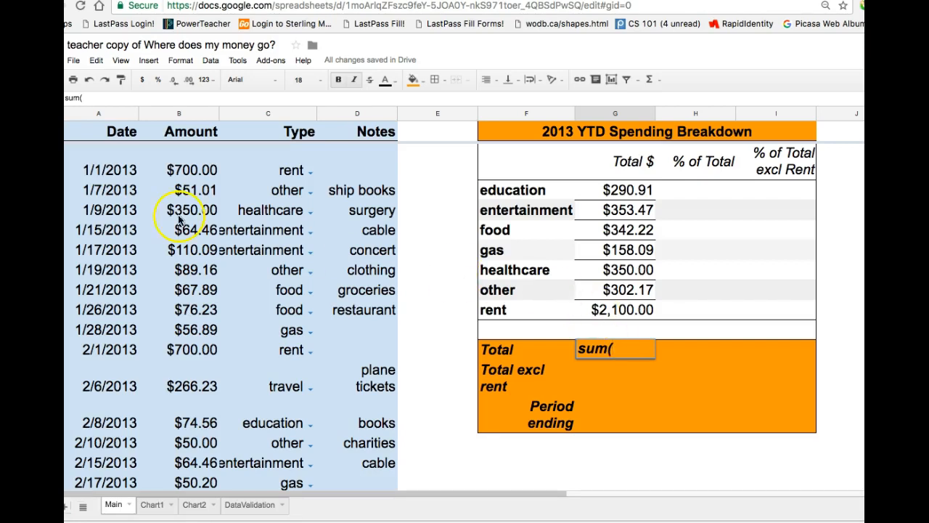
pyautogui.click(622, 191)
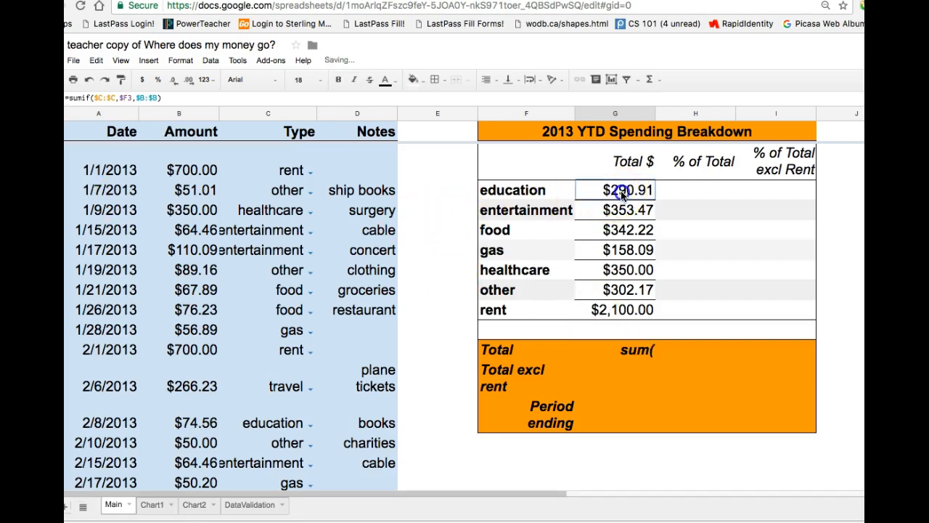
pyautogui.moveTo(621, 192); pyautogui.dragTo(623, 308)
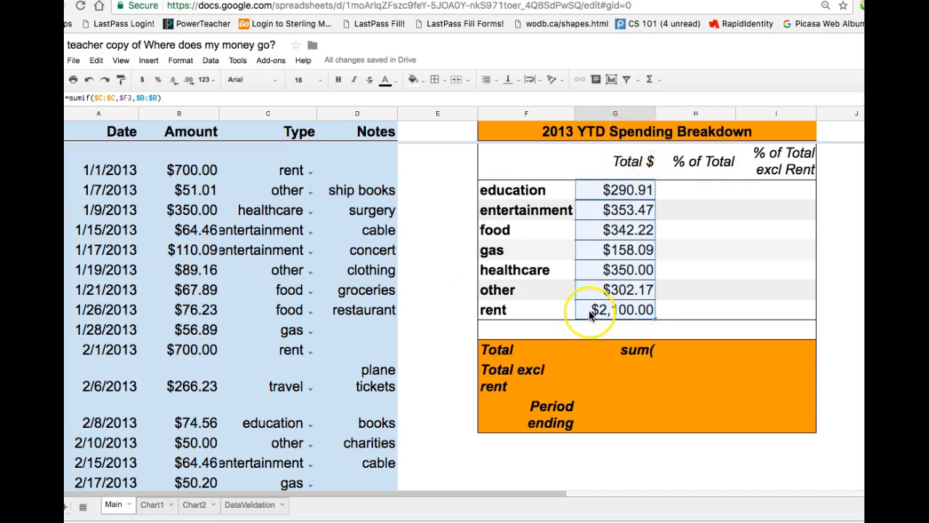
pyautogui.click(661, 352)
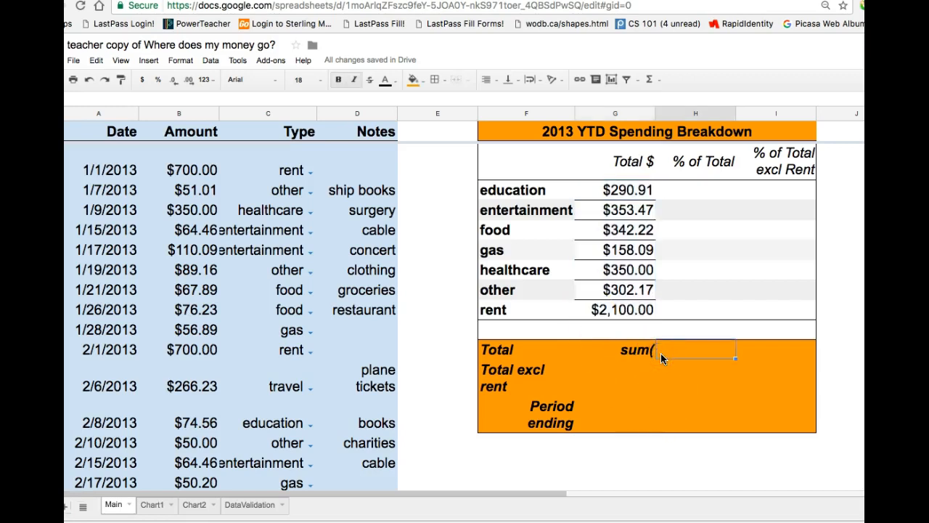
pyautogui.write('g3:')
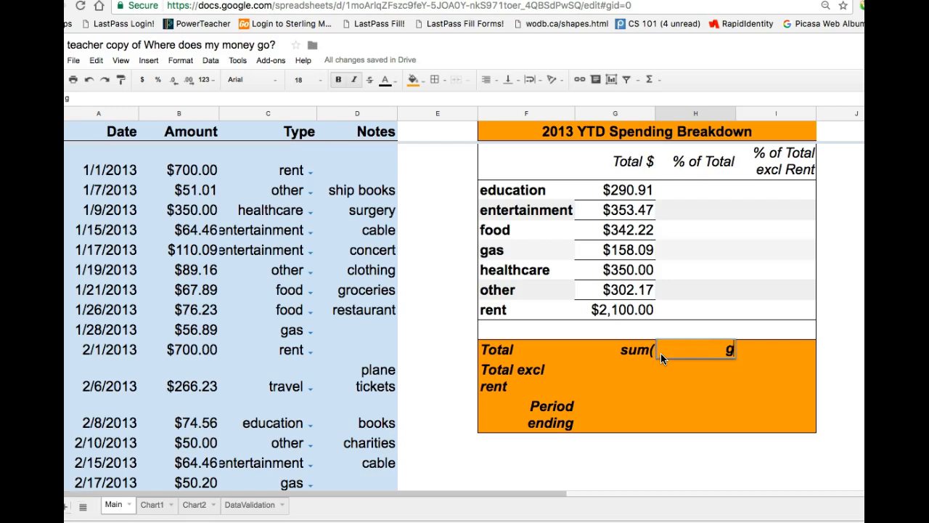
pyautogui.write('g9)')
# Complete the Total row's formula as =sum(g3:g9) and clear the stray g3:g9) text from the cell beside it
pyautogui.click(611, 351)
pyautogui.doubleClick(615, 352)
pyautogui.write('=')
pyautogui.press('Return')
pyautogui.click(723, 351)
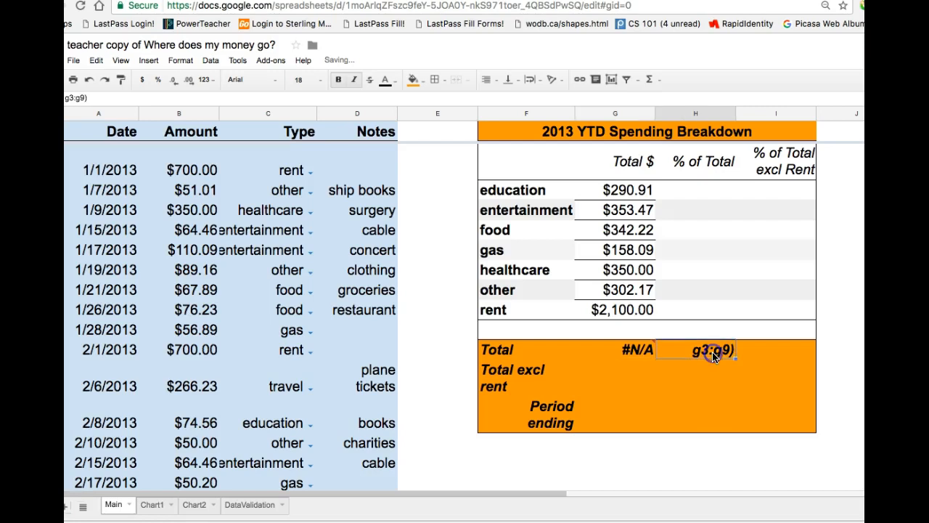
pyautogui.press('Delete')
pyautogui.click(639, 349)
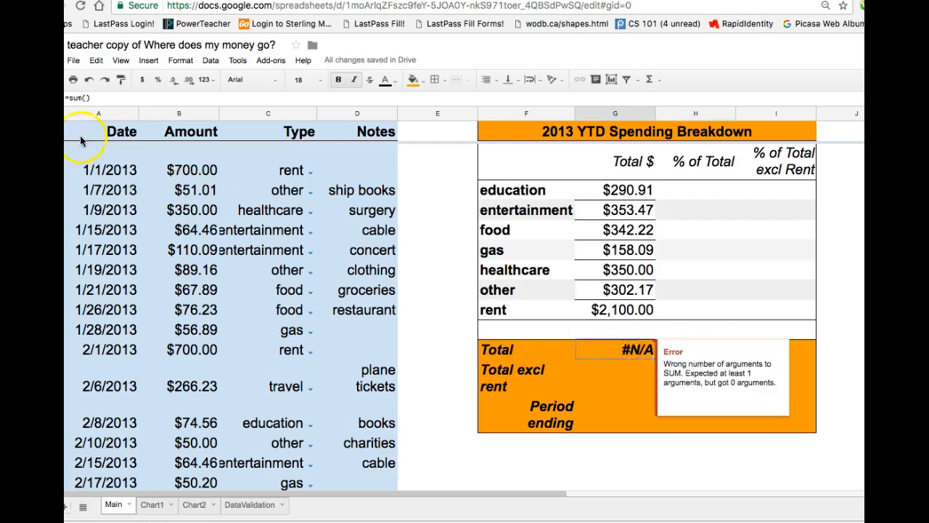
pyautogui.click(92, 99)
pyautogui.press('BackSpace')
pyautogui.write('g3:g9)')
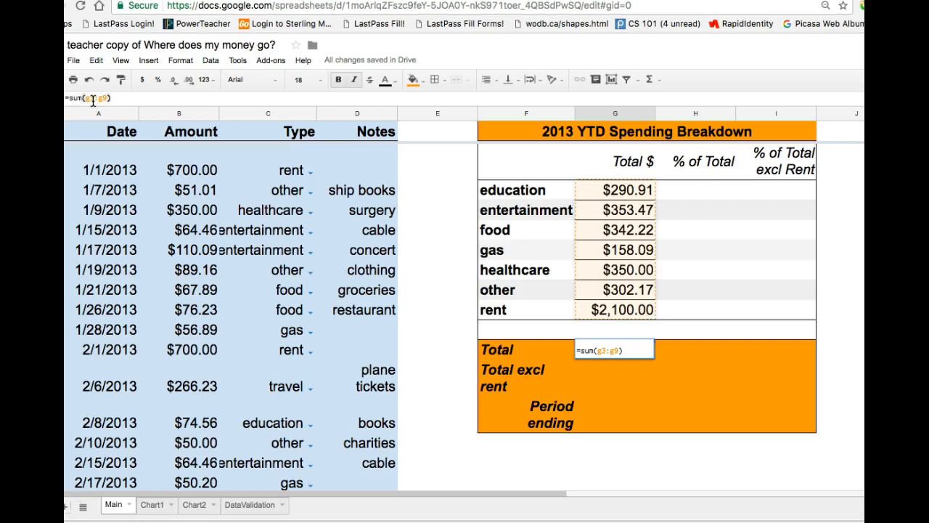
pyautogui.press('Return')
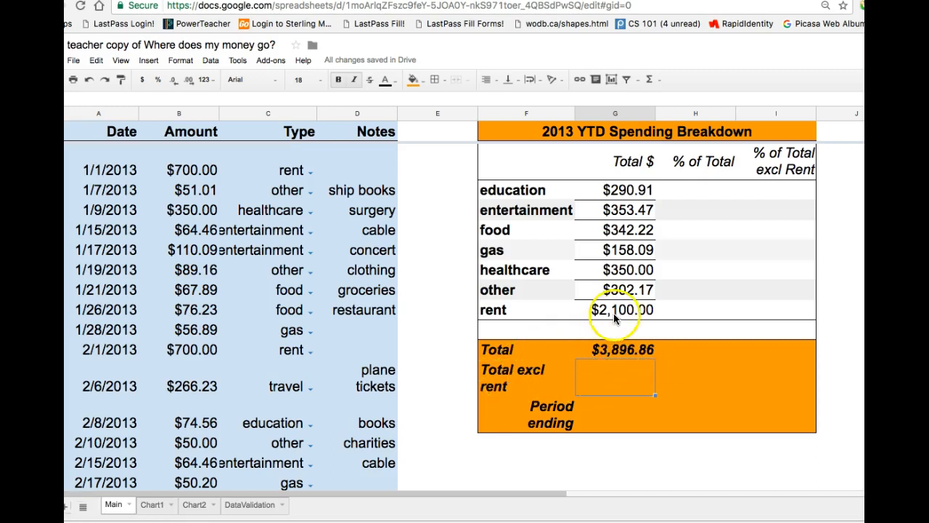
# Fill the Total formula down into the Total excl rent cell
pyautogui.click(633, 349)
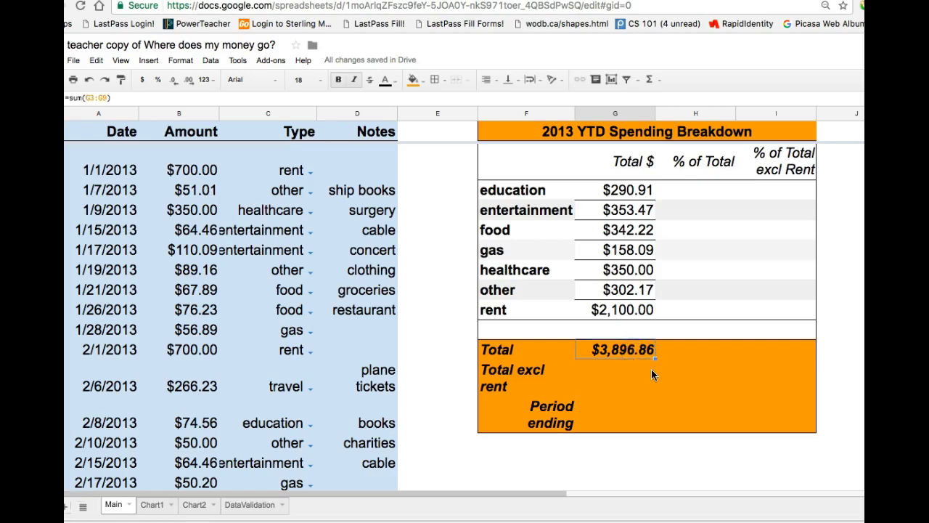
pyautogui.moveTo(653, 371); pyautogui.dragTo(654, 371)
pyautogui.click(613, 383)
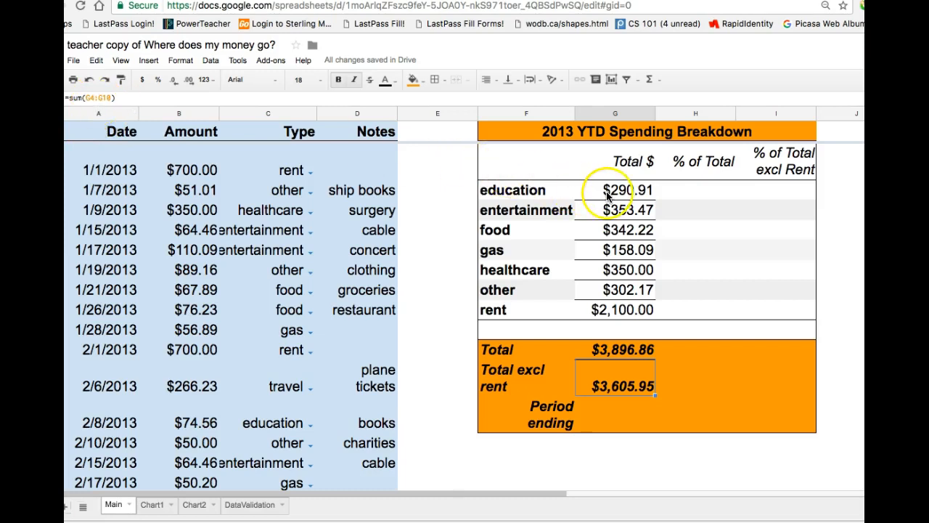
# Change the Total excl rent formula to =sum(G3:G8) so it covers education through other
pyautogui.click(496, 193)
pyautogui.click(515, 291)
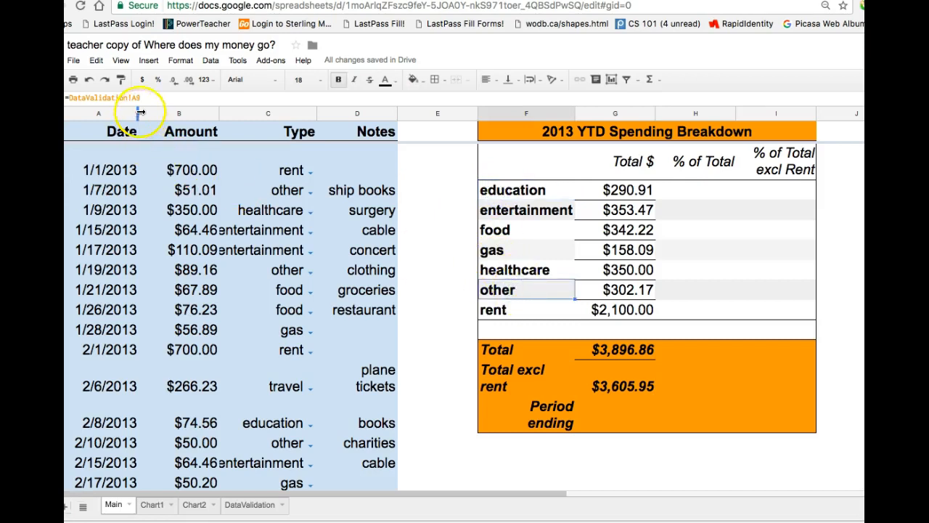
pyautogui.click(610, 388)
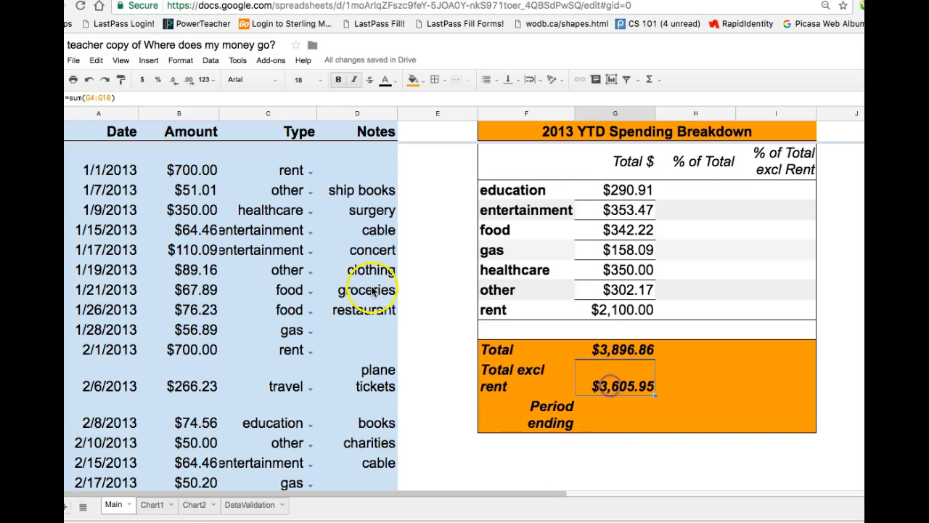
pyautogui.click(95, 98)
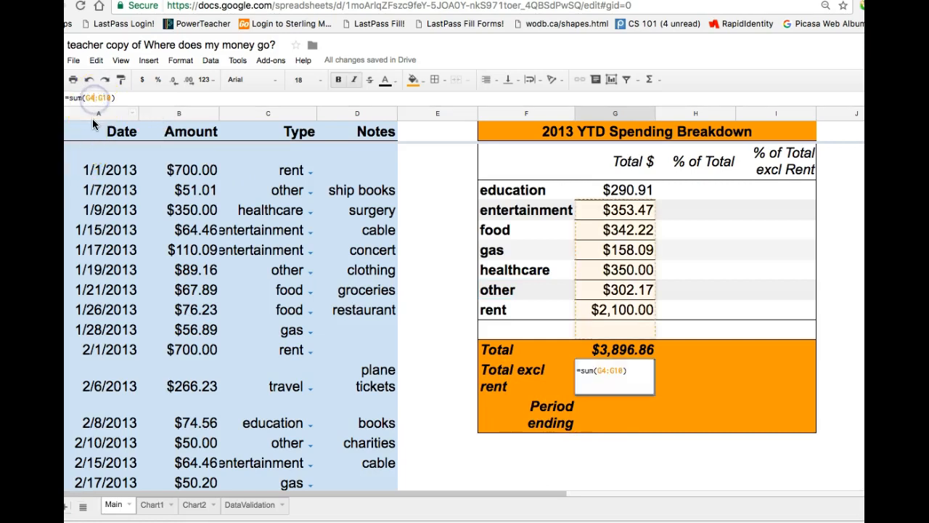
pyautogui.press('BackSpace')
pyautogui.write('3')
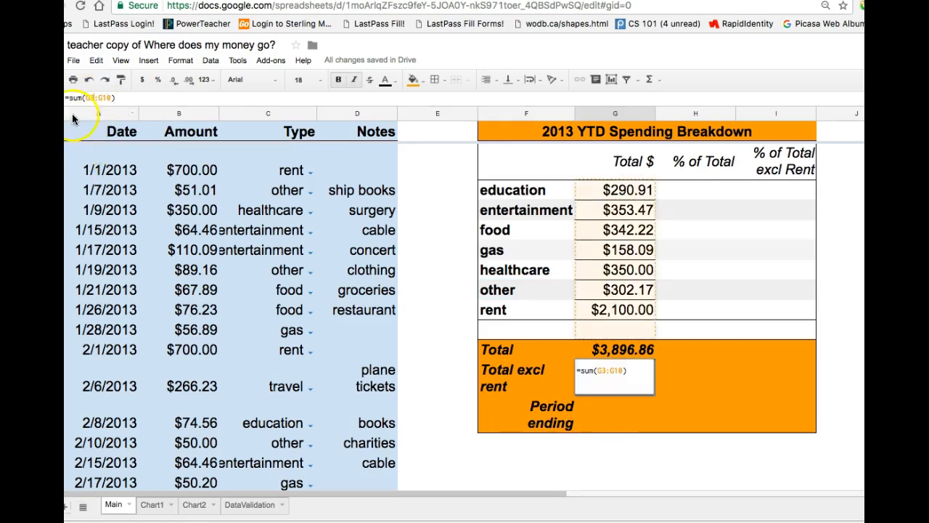
pyautogui.doubleClick(105, 97)
pyautogui.write('G8')
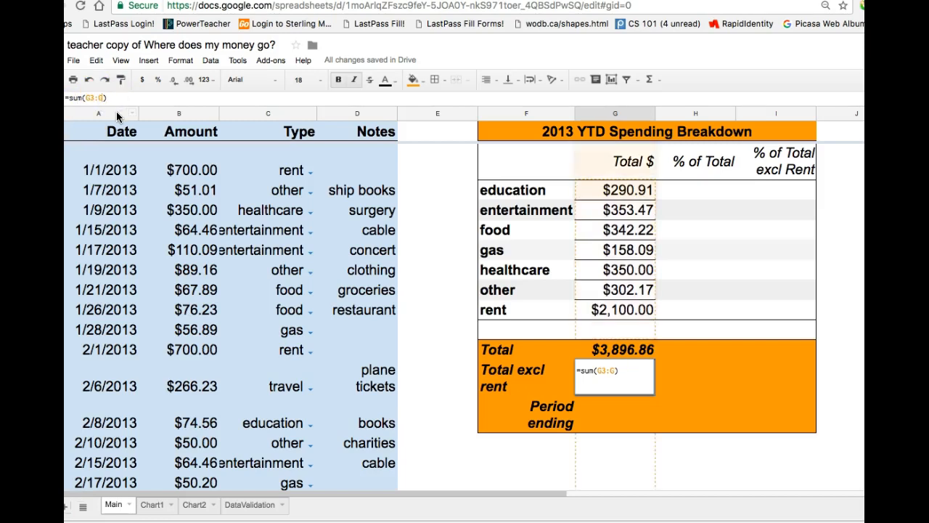
pyautogui.press('Return')
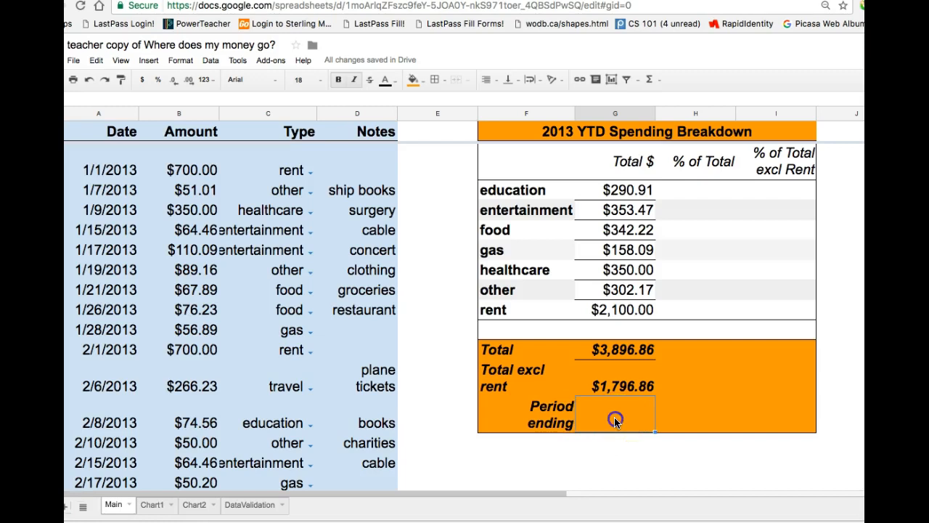
# Enter the formula =MAX(A:A) in the Period ending cell to return the latest expense date
pyautogui.write('=')
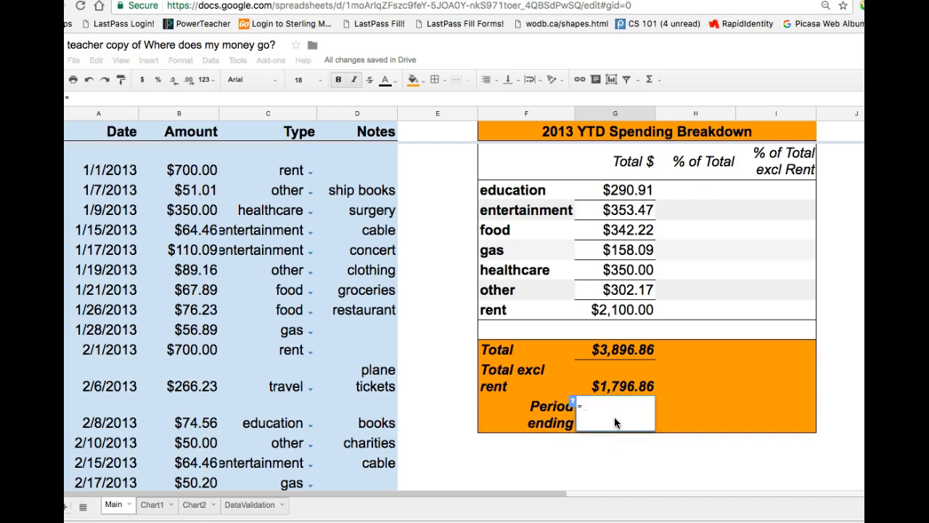
pyautogui.press('Escape')
pyautogui.write('max')
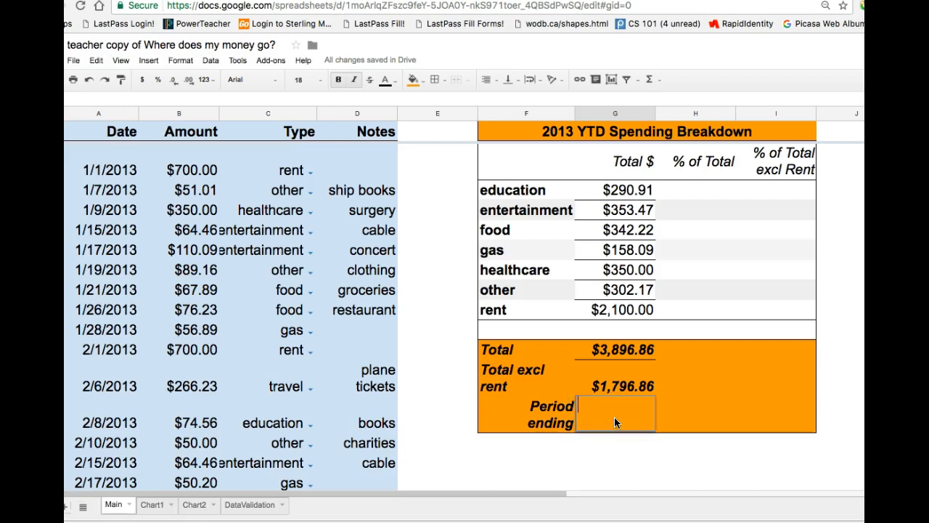
pyautogui.press('BackSpace')
pyautogui.press('BackSpace')
pyautogui.press('BackSpace')
pyautogui.write('MAX(A')
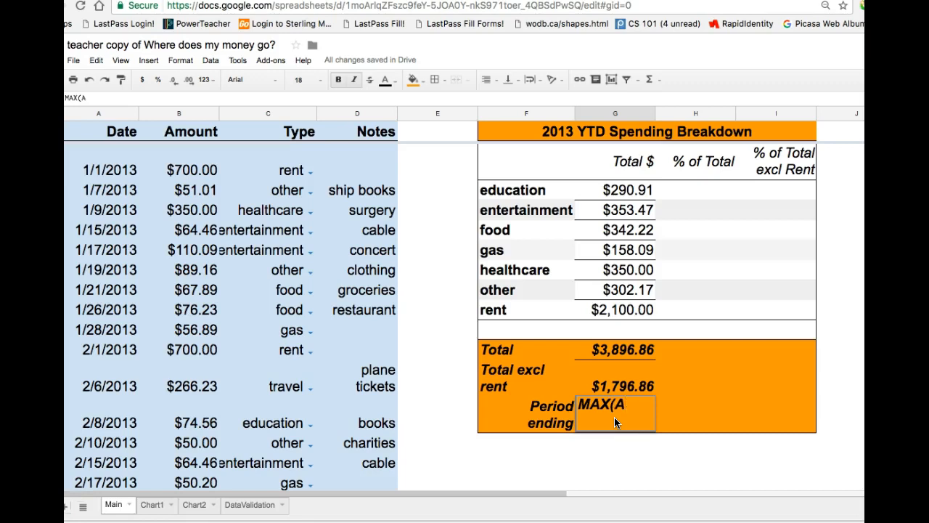
pyautogui.write(':A)')
pyautogui.click(580, 405)
pyautogui.write('=')
pyautogui.press('Return')
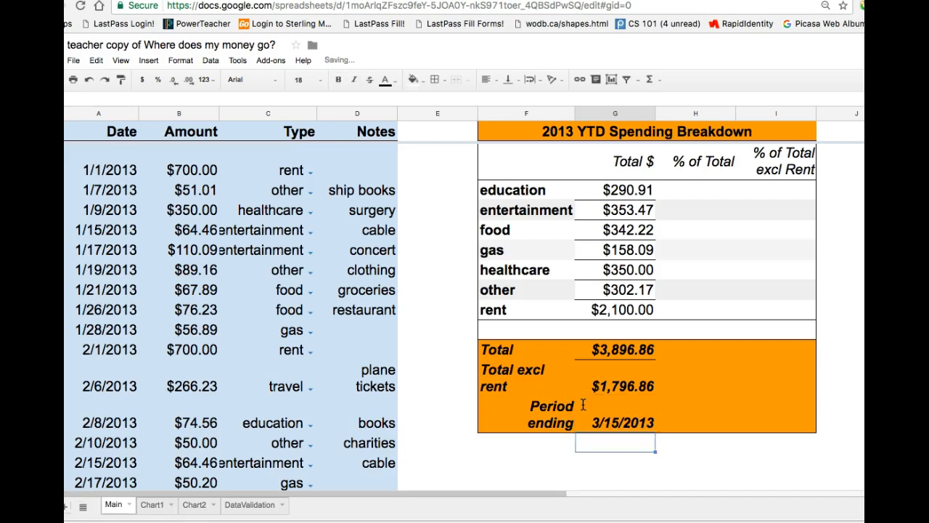
# Look through the Date column of the expense log for the latest date to compare with Period ending
pyautogui.click(125, 443)
pyautogui.press('Down')
pyautogui.press('Down')
pyautogui.press('Down')
pyautogui.press('Down')
pyautogui.press('Down')
pyautogui.press('Down')
pyautogui.press('Down')
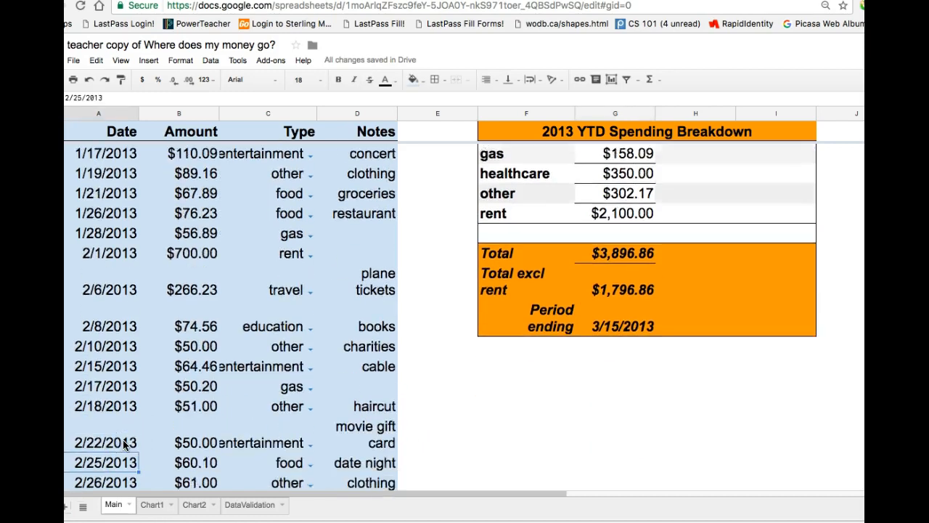
pyautogui.press('Down')
pyautogui.press('Down')
pyautogui.press('Down')
pyautogui.press('Down')
pyautogui.press('Down')
pyautogui.press('Down')
pyautogui.press('Down')
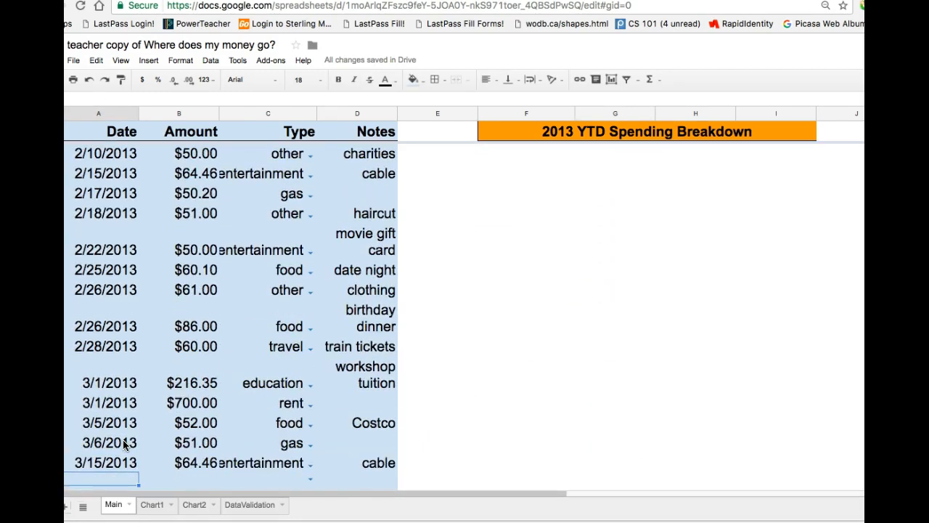
pyautogui.click(116, 459)
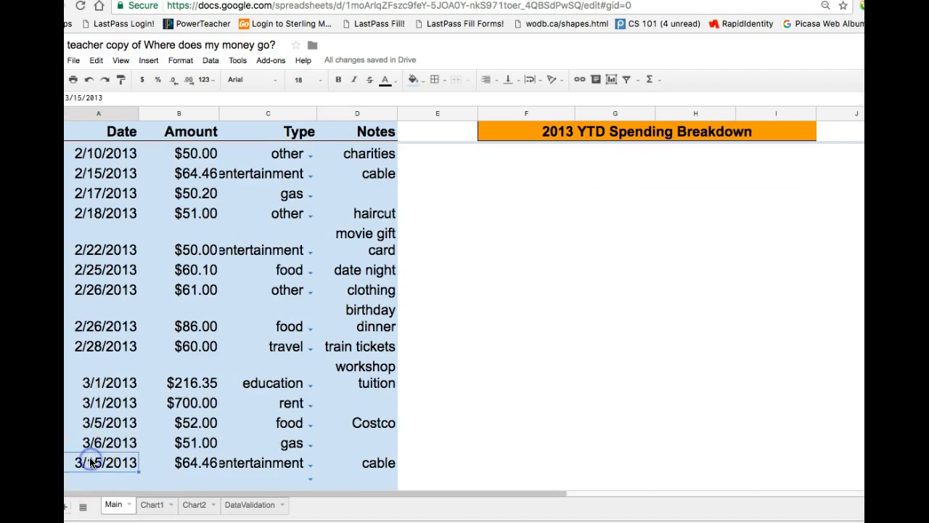
pyautogui.press('Up')
pyautogui.press('Up')
pyautogui.press('Up')
pyautogui.press('Up')
pyautogui.press('Up')
pyautogui.press('Up')
pyautogui.press('Up')
pyautogui.press('Up')
pyautogui.press('Up')
pyautogui.press('Up')
pyautogui.press('Up')
pyautogui.press('Up')
pyautogui.press('Up')
pyautogui.press('Up')
pyautogui.press('Up')
pyautogui.press('Up')
pyautogui.press('Up')
pyautogui.press('Up')
pyautogui.press('Up')
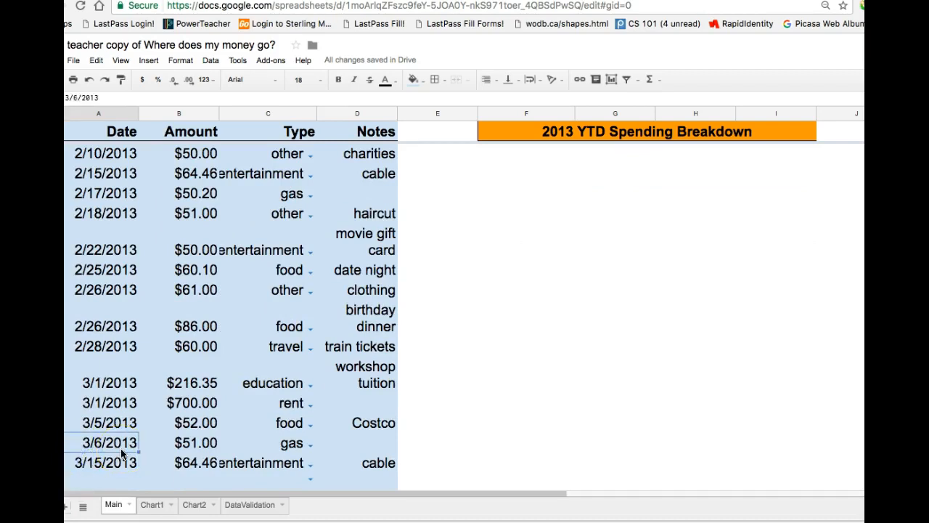
pyautogui.press('Up')
pyautogui.press('Up')
pyautogui.press('Up')
pyautogui.press('Up')
pyautogui.press('Up')
pyautogui.press('Up')
pyautogui.press('Up')
pyautogui.press('Up')
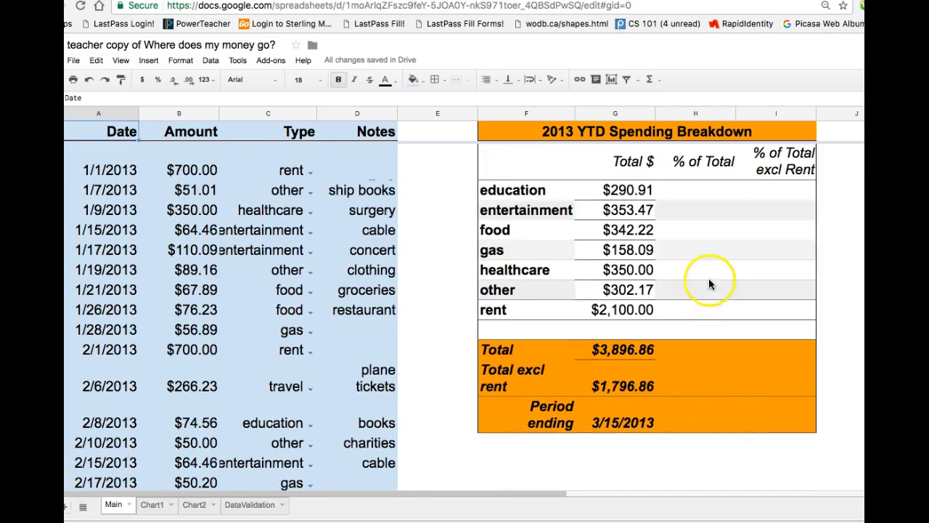
# Enter the formula =$G3/$G$11 in the education row's % of Total cell to divide its amount by the overall total
pyautogui.click(699, 197)
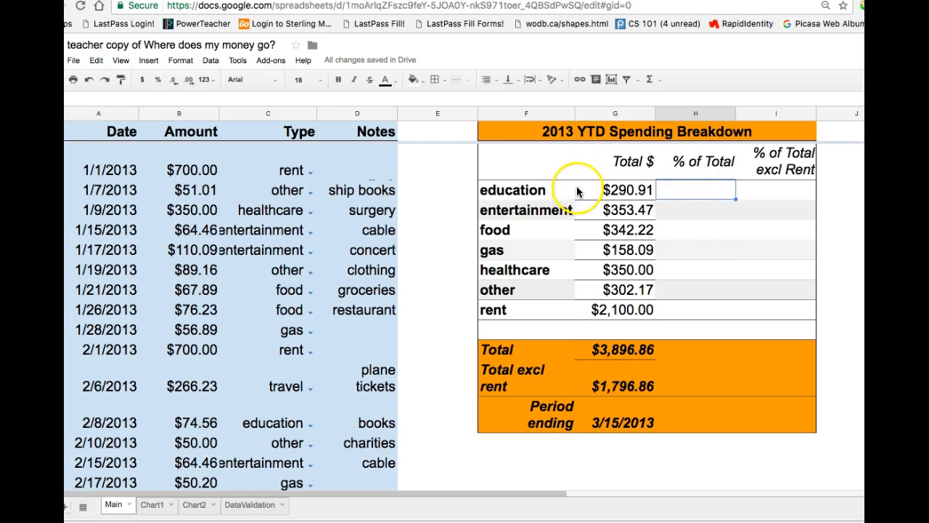
pyautogui.click(624, 193)
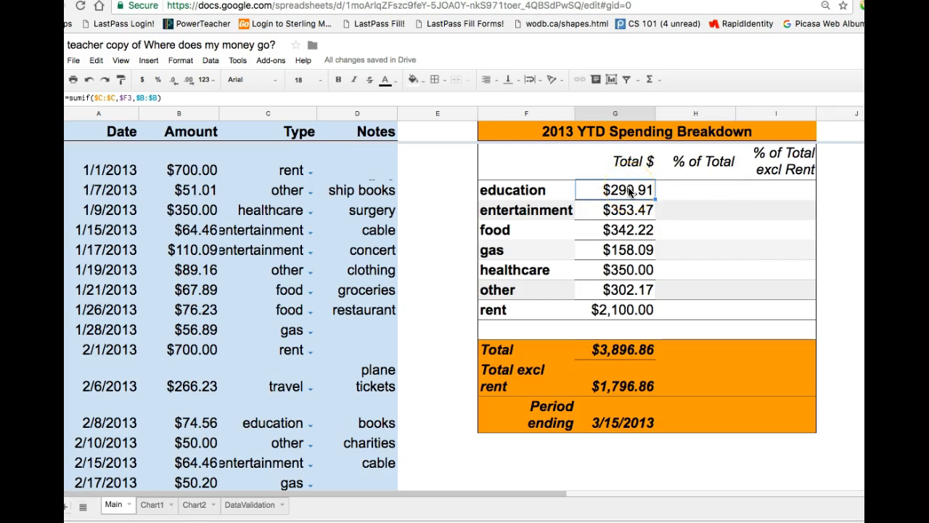
pyautogui.click(678, 190)
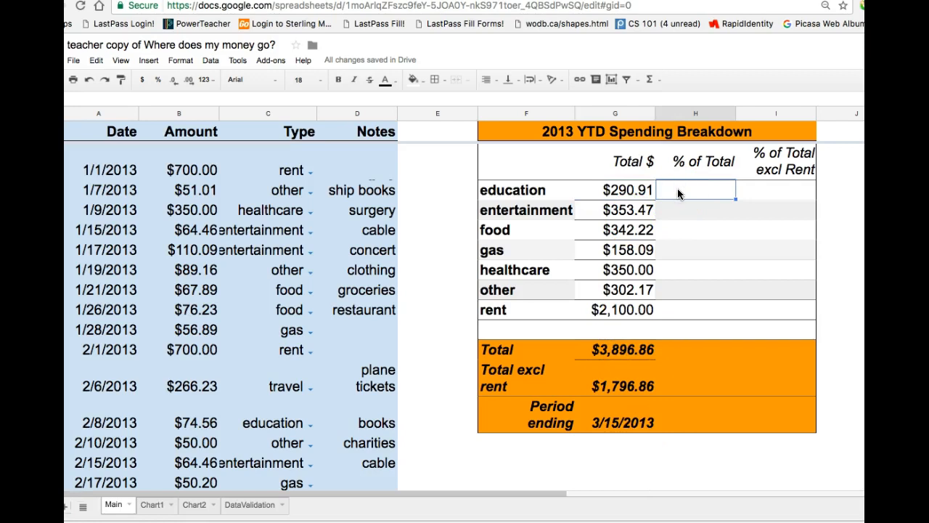
pyautogui.write('=')
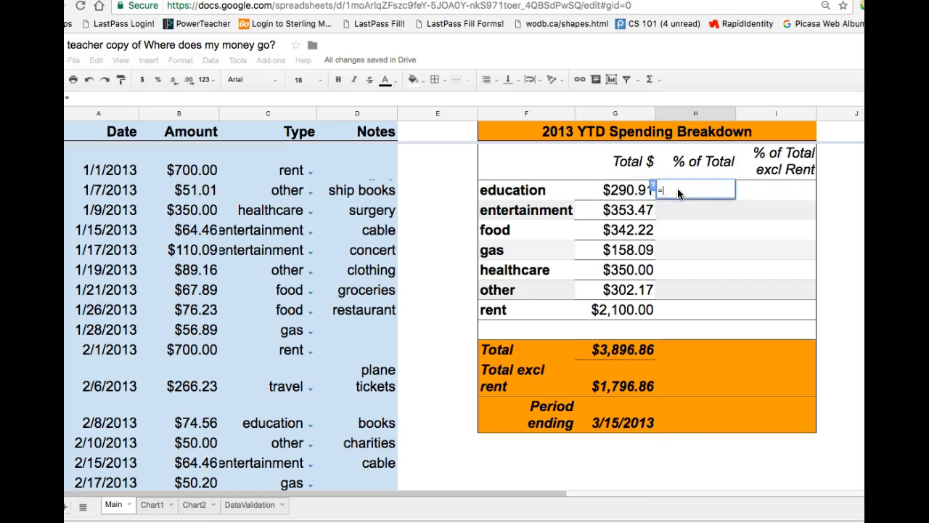
pyautogui.press('BackSpace')
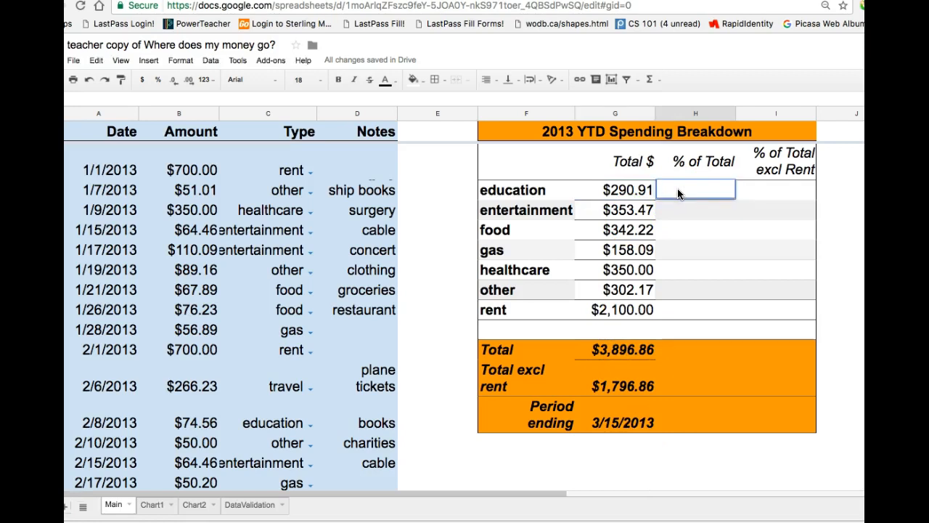
pyautogui.write('G')
pyautogui.press('BackSpace')
pyautogui.press('BackSpace')
pyautogui.write('$G')
pyautogui.write('3/')
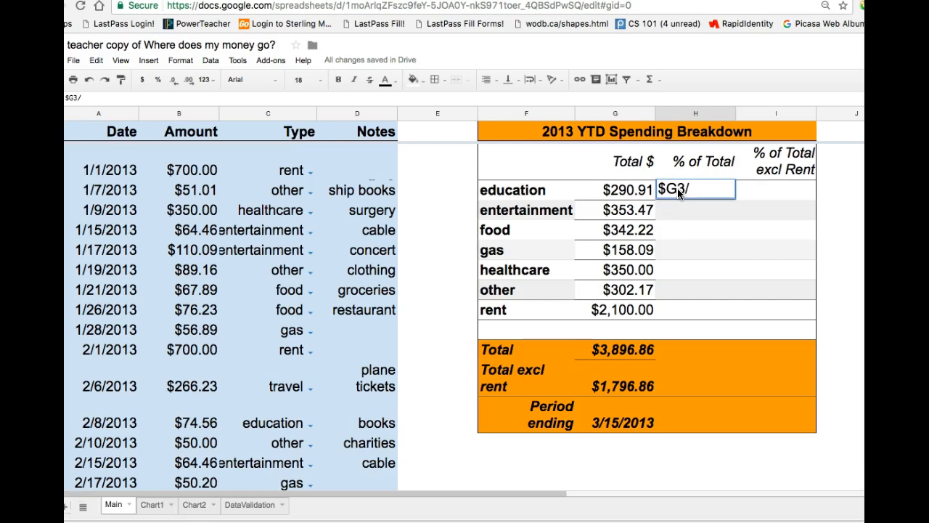
pyautogui.click(613, 350)
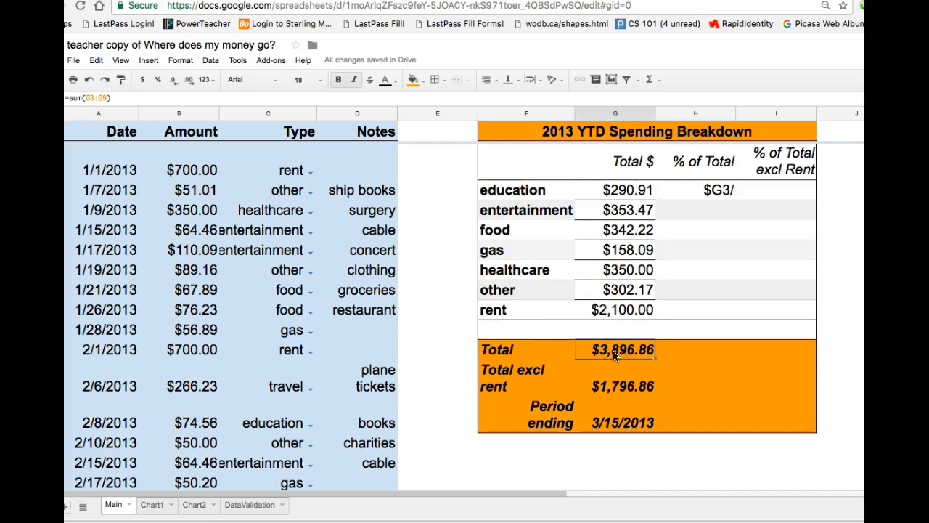
pyautogui.click(721, 191)
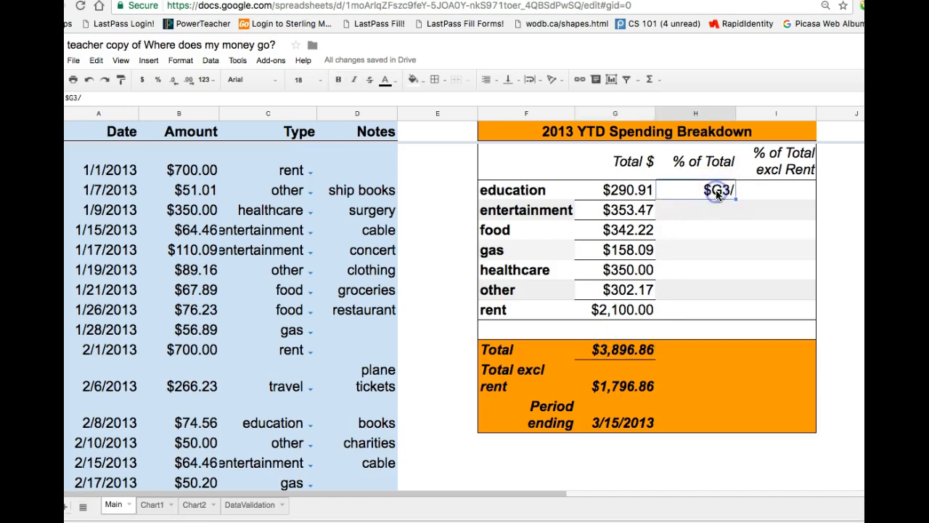
pyautogui.click(98, 95)
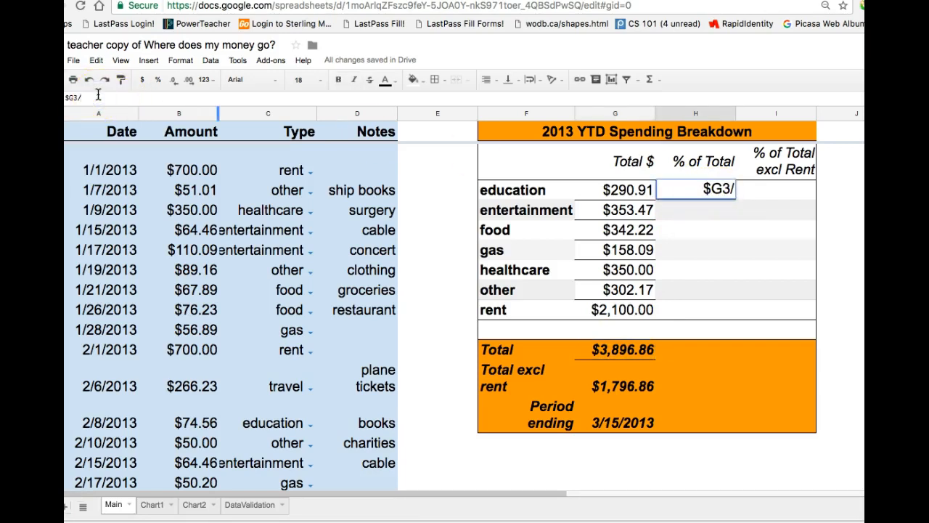
pyautogui.write('$G')
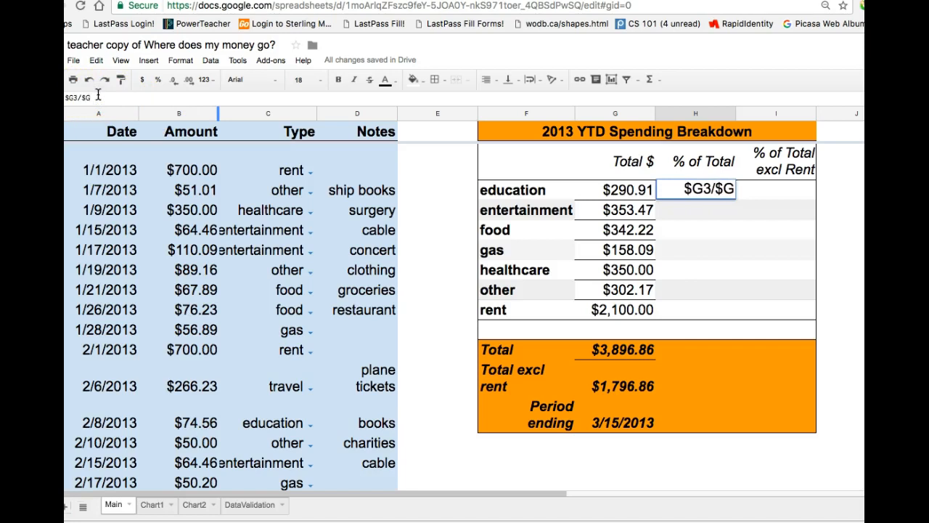
pyautogui.write('$11')
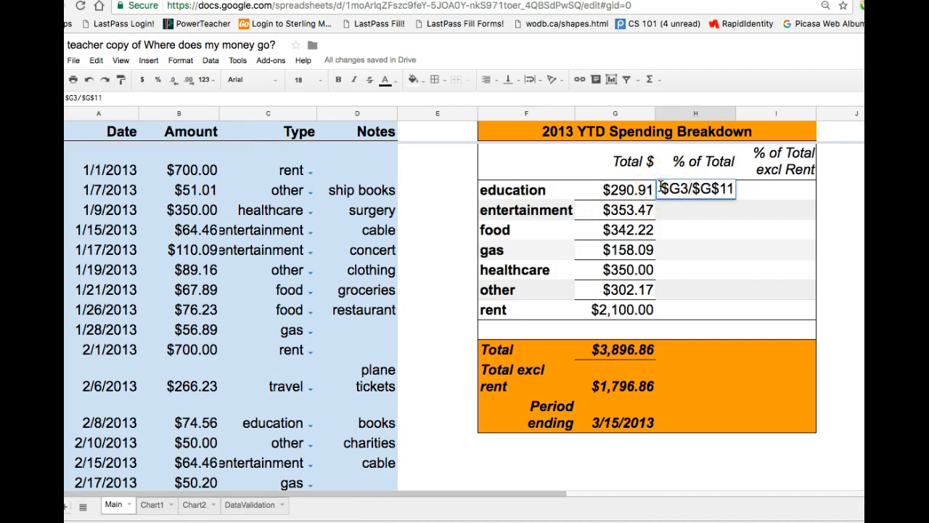
pyautogui.write('=')
pyautogui.press('Return')
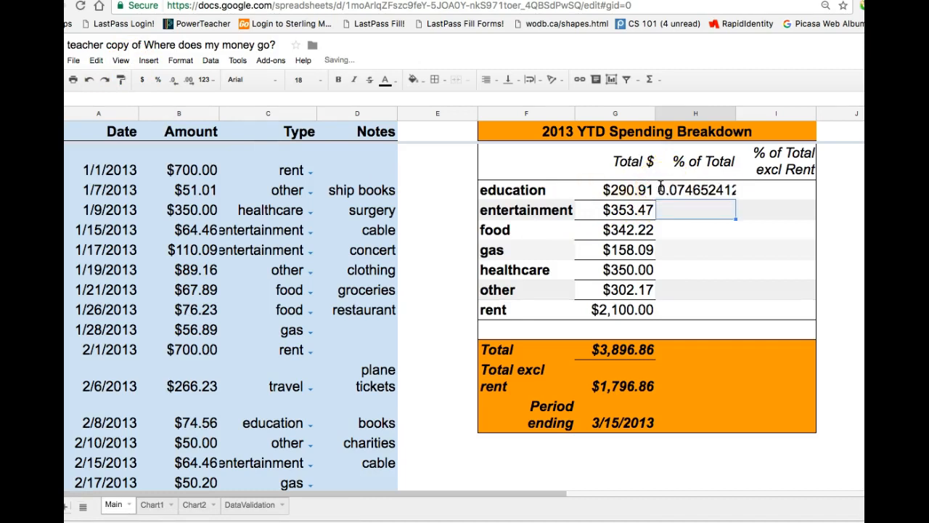
# Format the education % of Total value as Percent and fill its formula down through the rent row
pyautogui.click(678, 215)
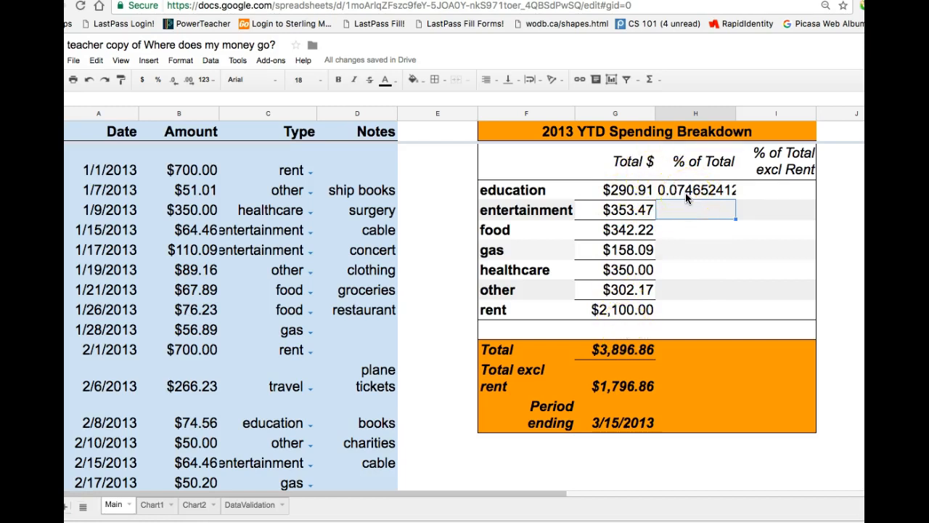
pyautogui.click(685, 192)
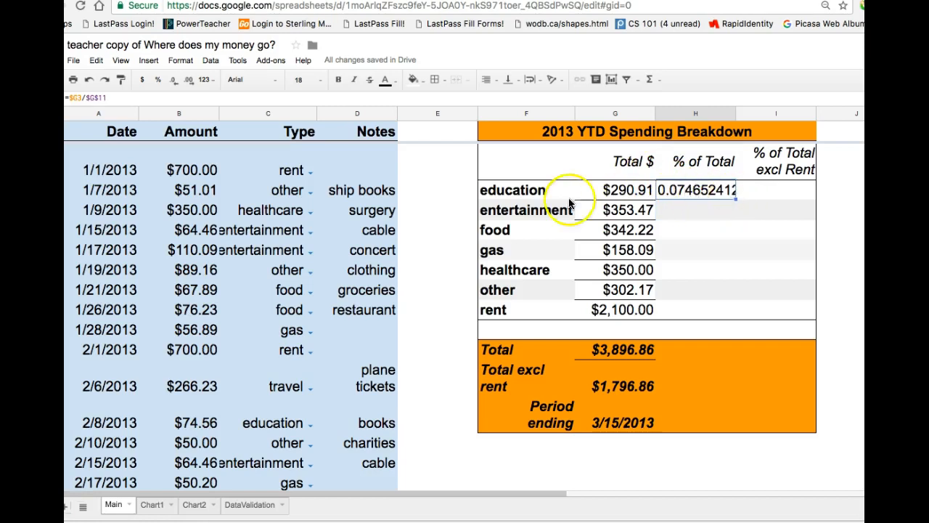
pyautogui.click(179, 61)
pyautogui.moveTo(187, 80)
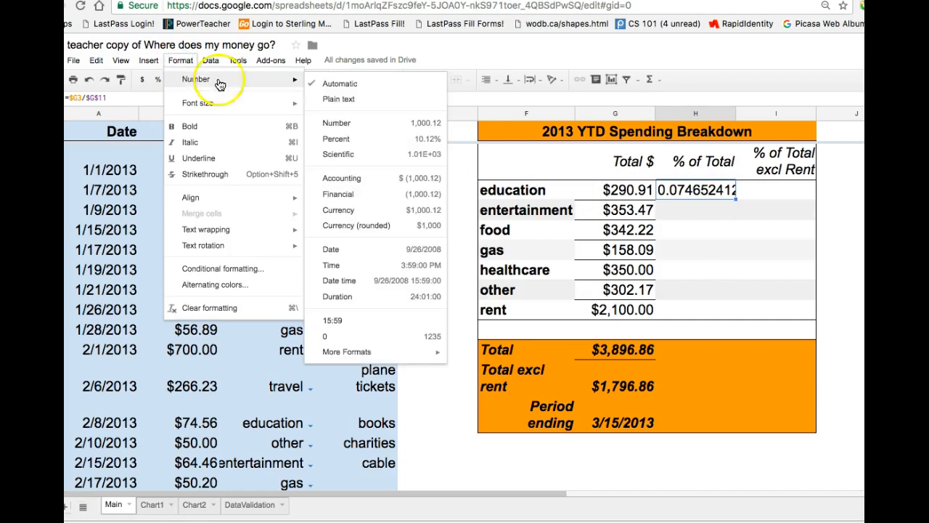
pyautogui.click(346, 139)
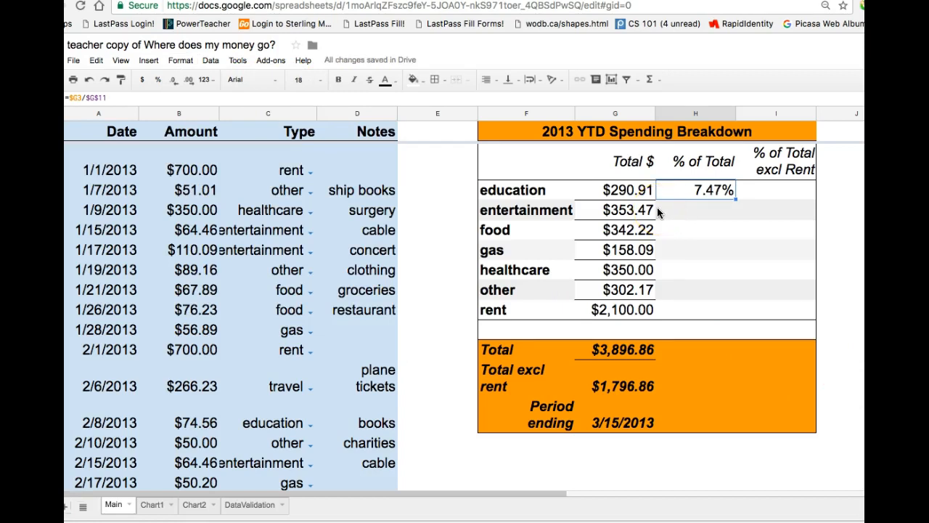
pyautogui.click(715, 190)
pyautogui.moveTo(739, 262); pyautogui.dragTo(738, 310)
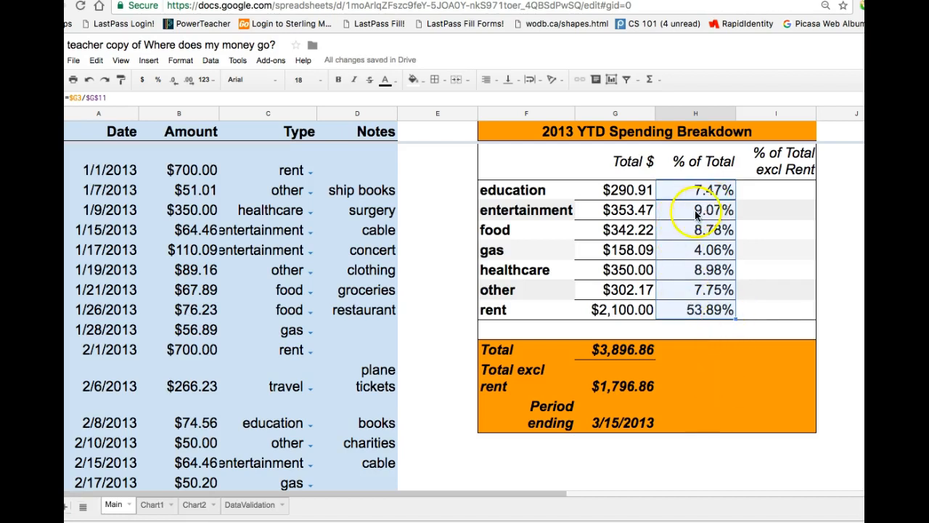
# Enter the formula =SUM(H3:H8) in the Total row's % of Total cell
pyautogui.click(696, 350)
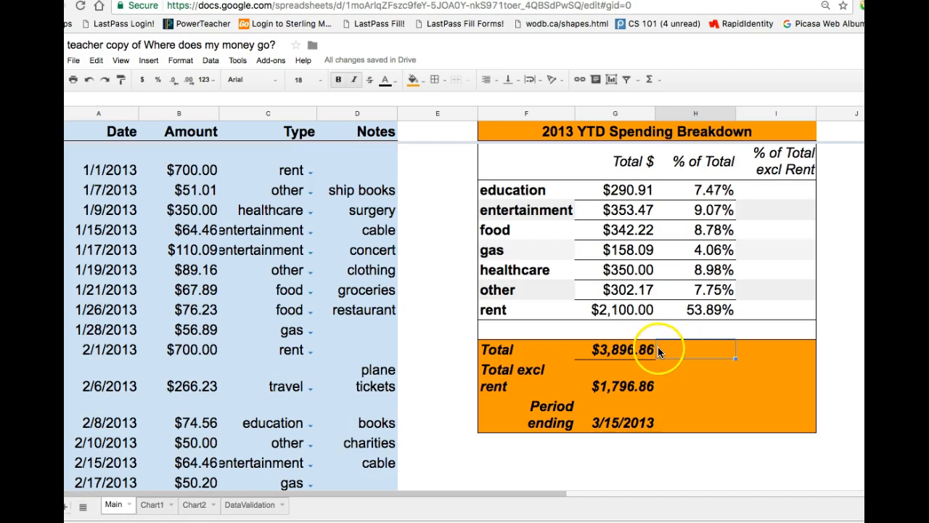
pyautogui.write('=SUM')
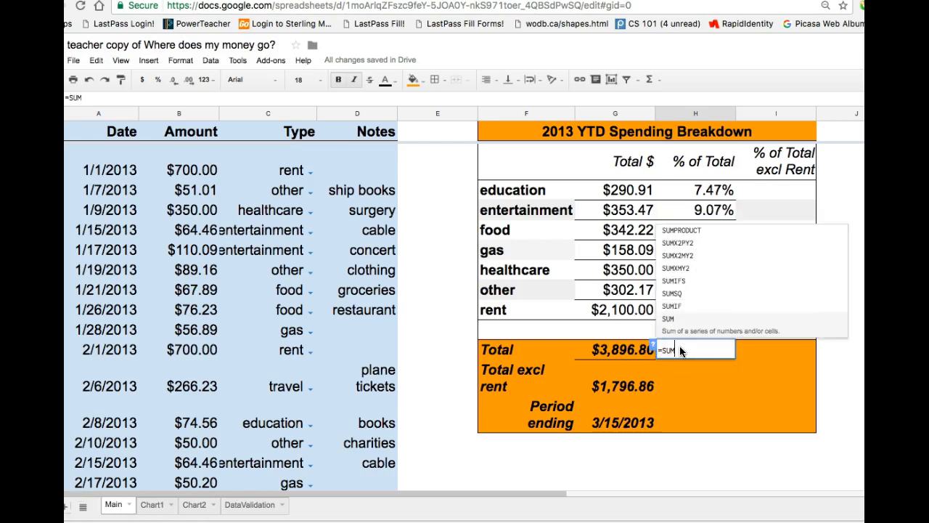
pyautogui.write('(')
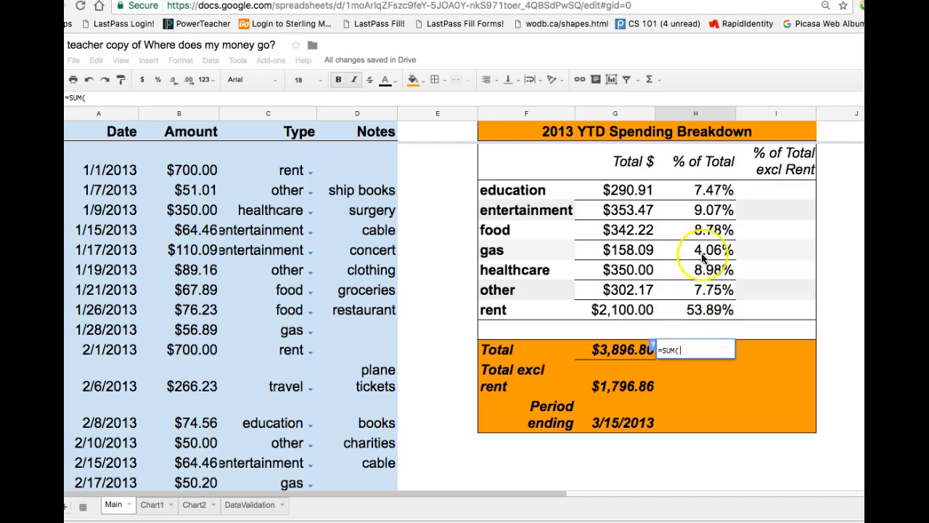
pyautogui.moveTo(701, 192); pyautogui.dragTo(702, 298)
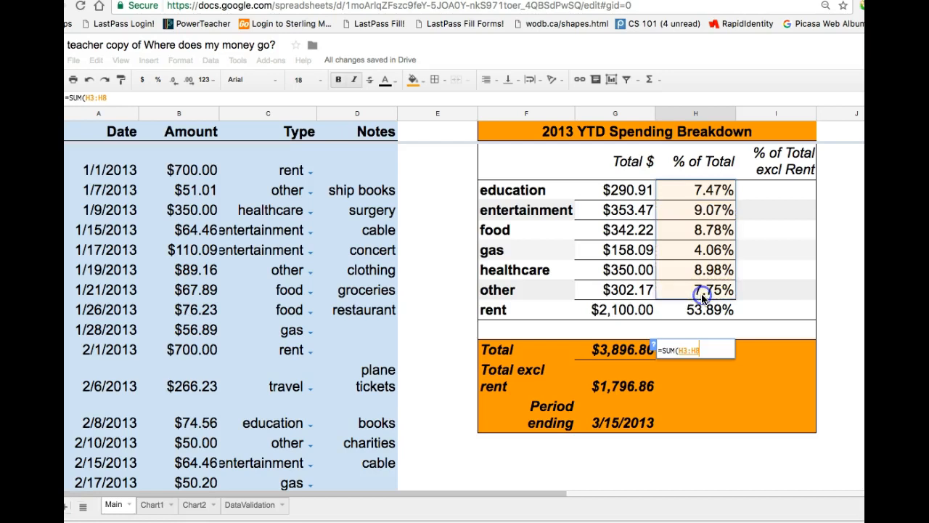
pyautogui.write(')')
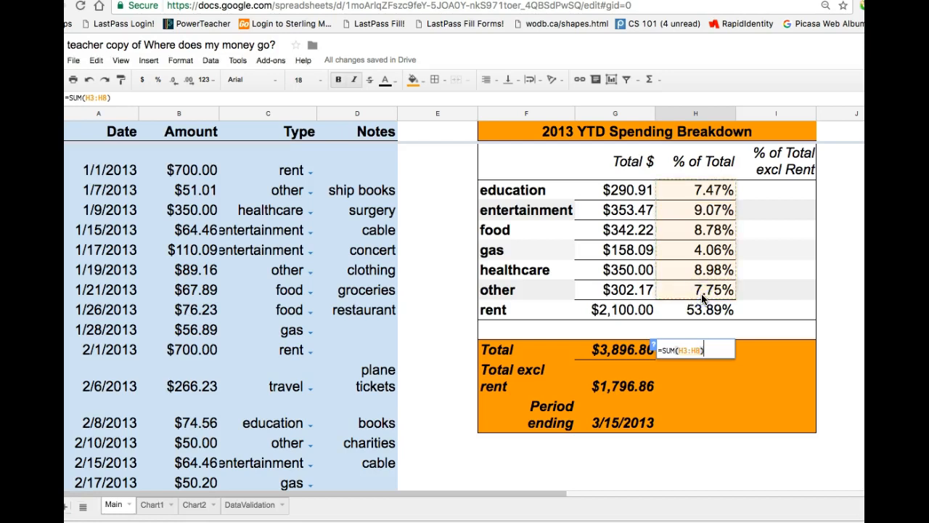
pyautogui.press('Return')
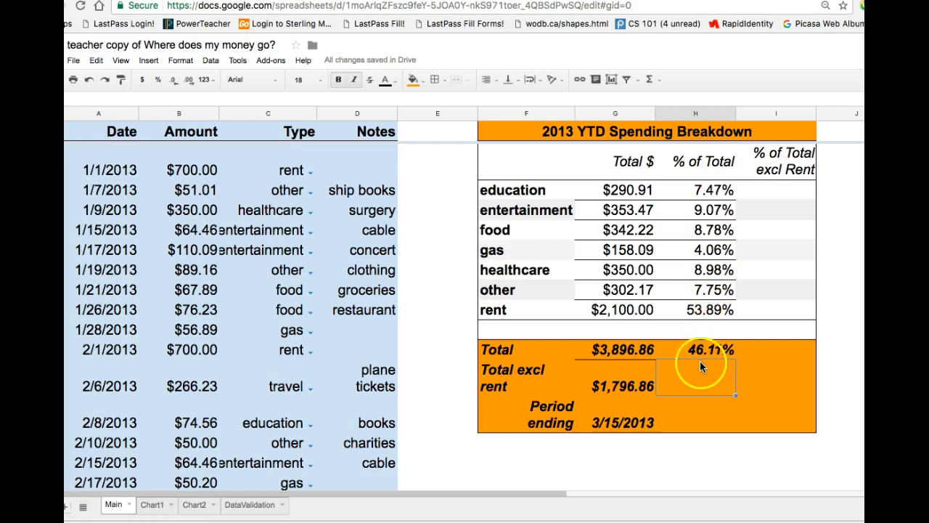
# Correct the Total row's % of Total formula to =SUM(H3:H9) so that it includes rent
pyautogui.click(676, 353)
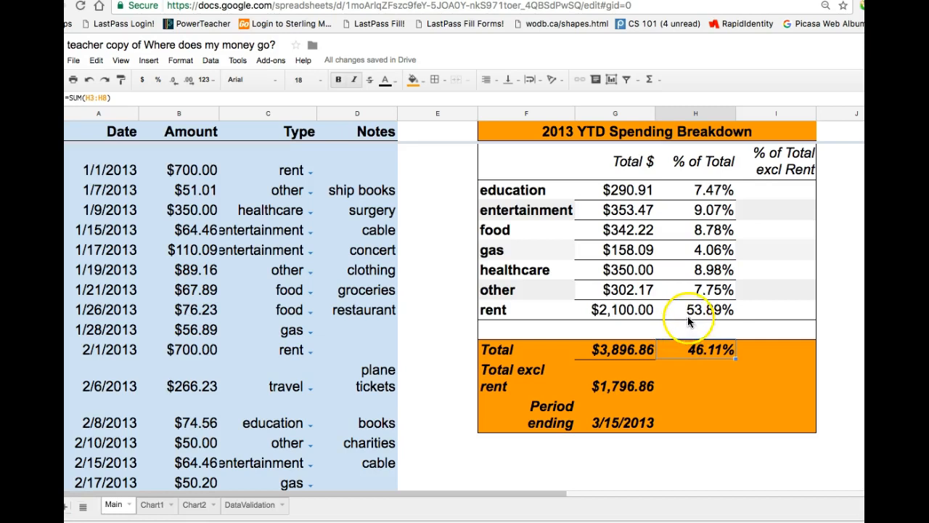
pyautogui.click(106, 96)
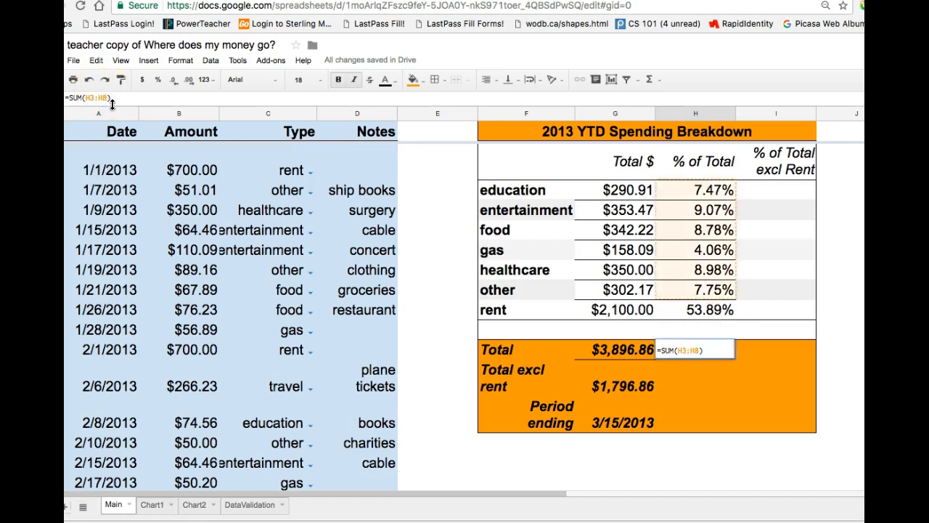
pyautogui.press('BackSpace')
pyautogui.write('9')
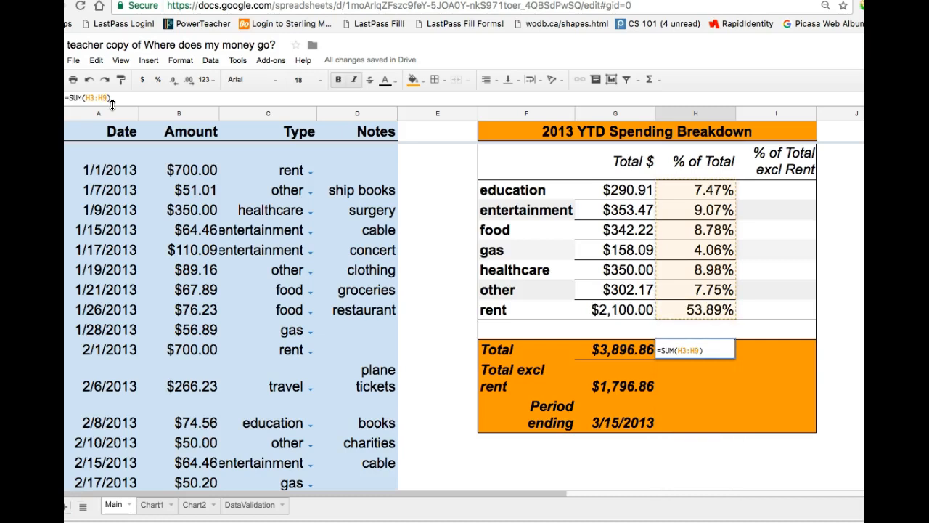
pyautogui.press('Return')
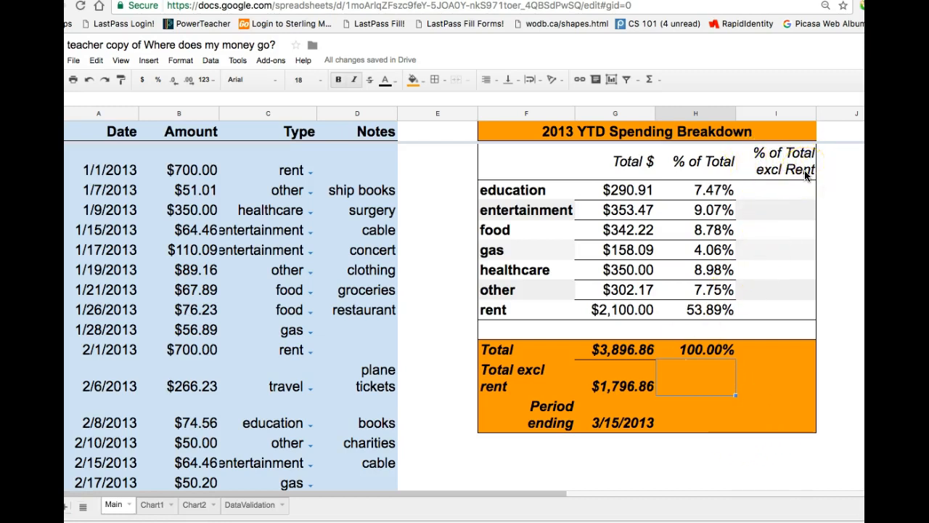
# Fill the education row's % of Total formula across into its % of Total excl Rent cell
pyautogui.click(715, 193)
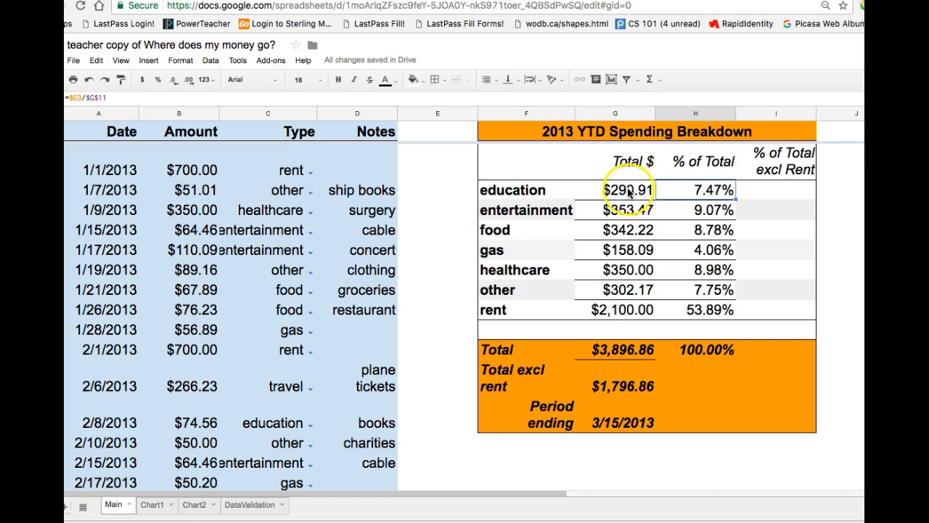
pyautogui.click(628, 191)
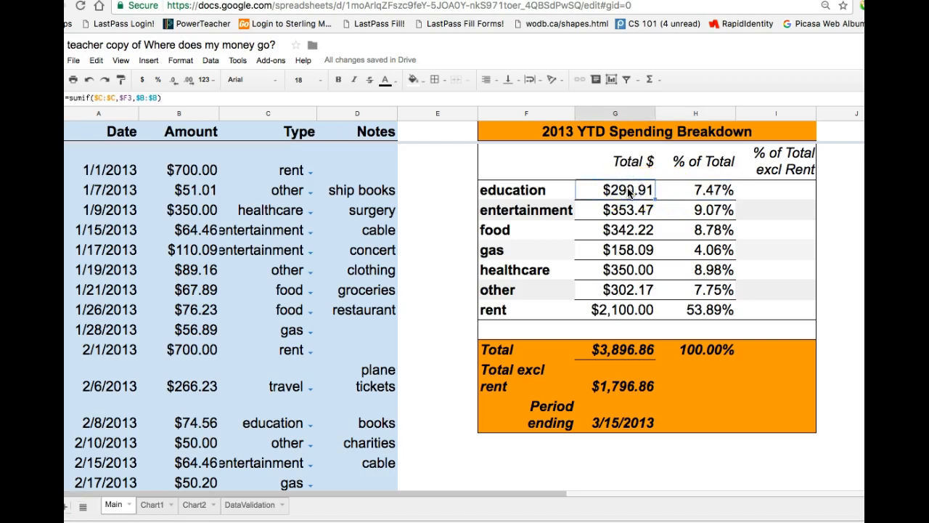
pyautogui.click(691, 190)
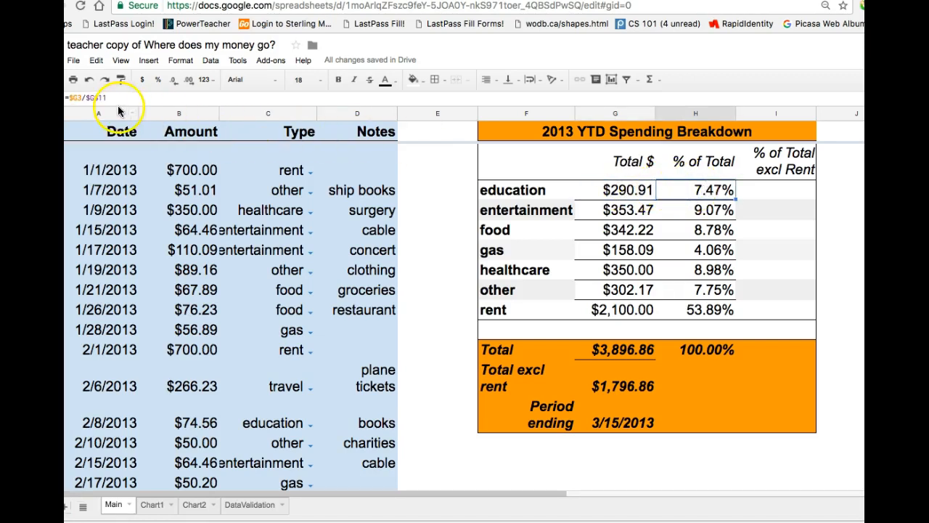
pyautogui.click(622, 387)
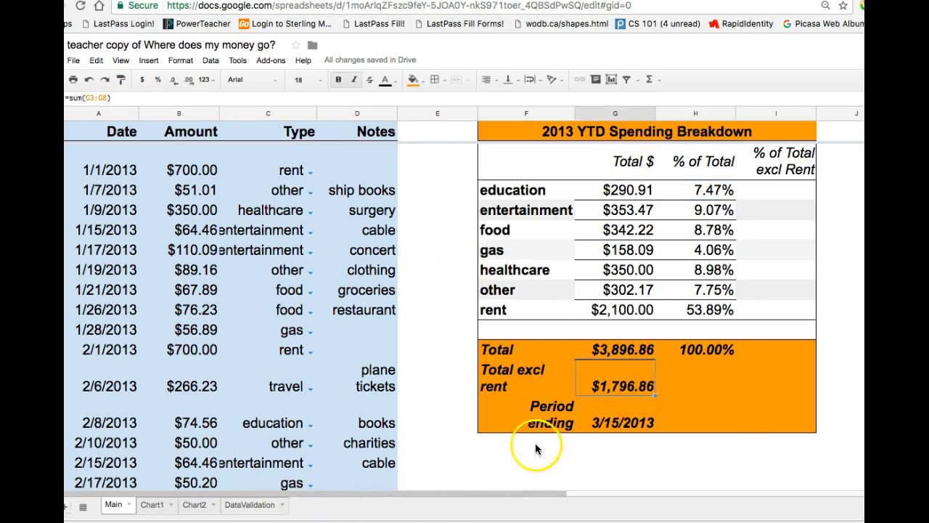
pyautogui.click(710, 190)
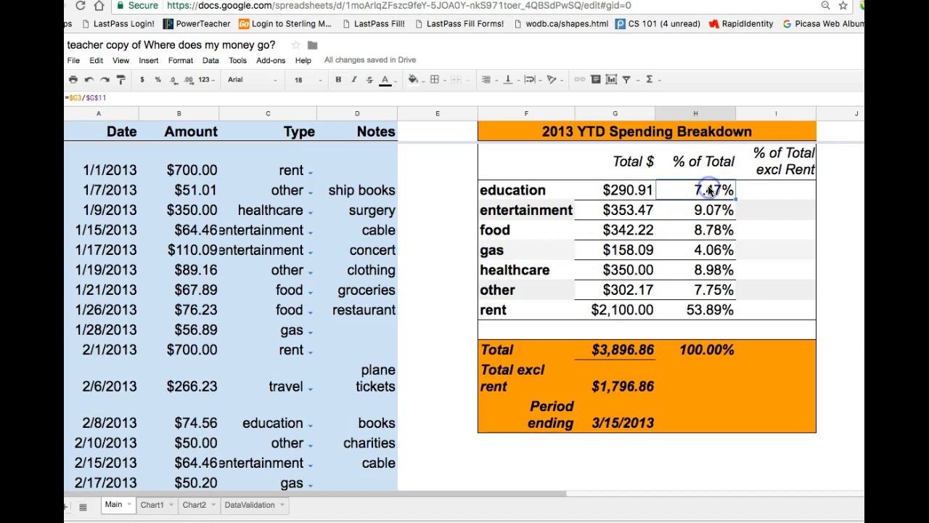
pyautogui.moveTo(735, 199); pyautogui.dragTo(793, 203)
pyautogui.click(721, 196)
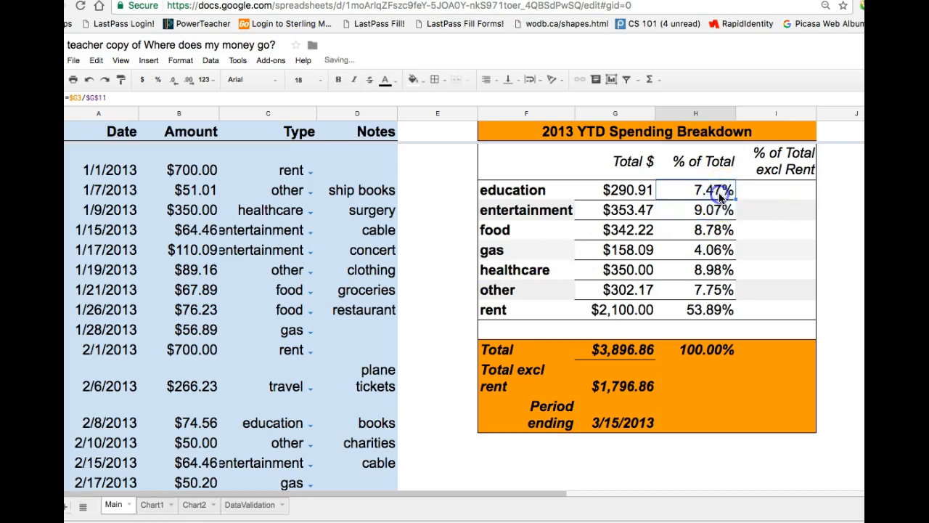
pyautogui.moveTo(736, 194); pyautogui.dragTo(783, 192)
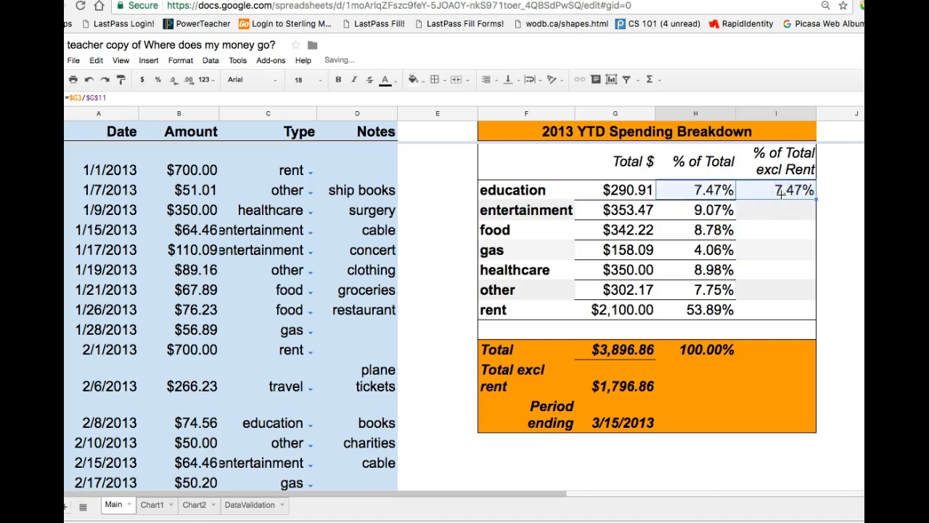
pyautogui.click(773, 192)
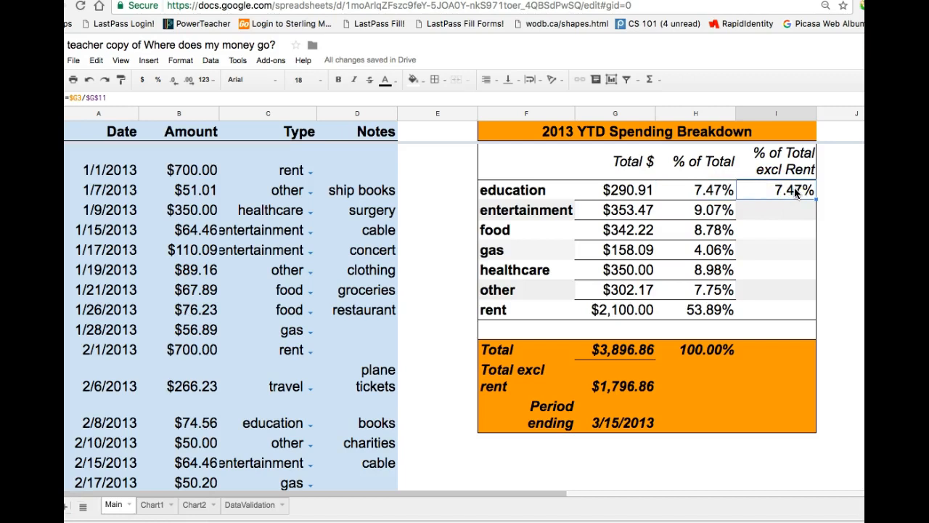
# Change the education row's % of Total excl Rent formula to =$G3/$G$12 and fill it down through the other row
pyautogui.click(113, 99)
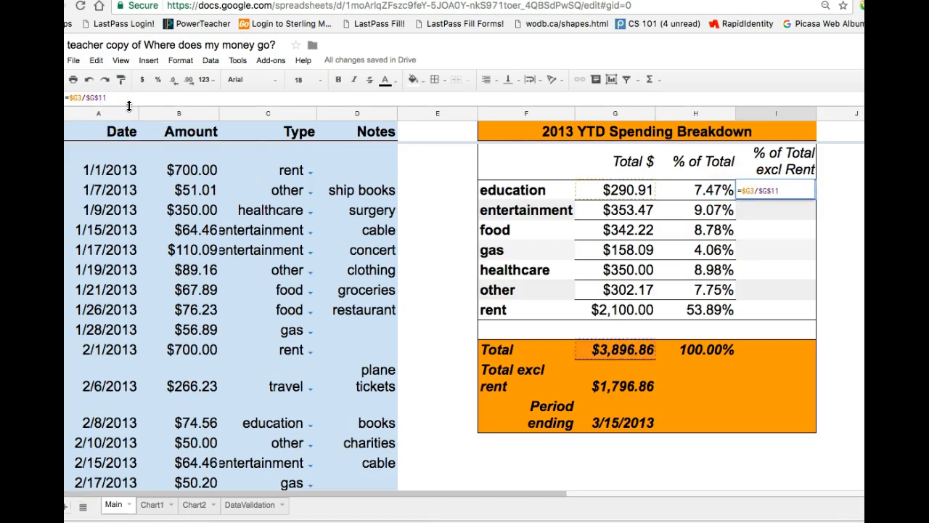
pyautogui.press('BackSpace')
pyautogui.write('2')
pyautogui.press('Return')
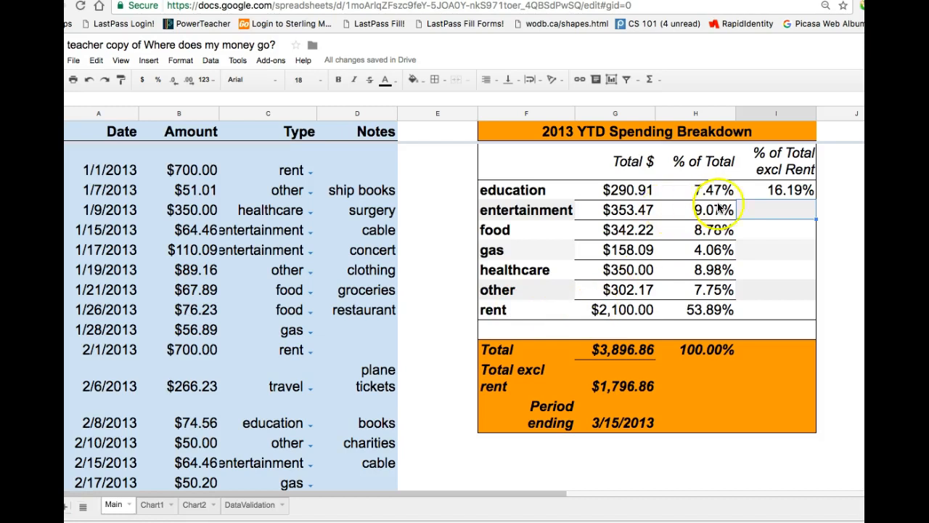
pyautogui.click(783, 190)
pyautogui.moveTo(816, 198); pyautogui.dragTo(806, 290)
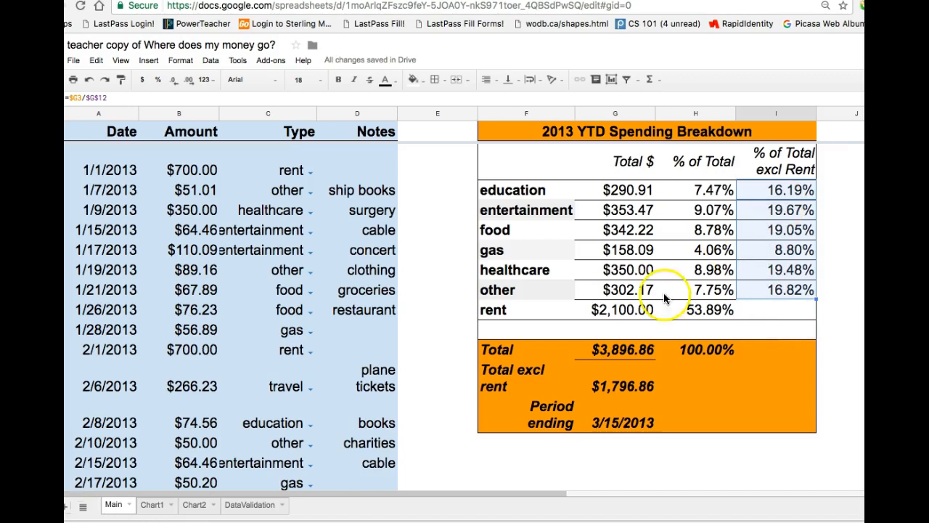
# Enter the placeholder ----% in the rent row's % of Total excl Rent cell
pyautogui.click(774, 310)
pyautogui.write('----%')
pyautogui.press('Return')
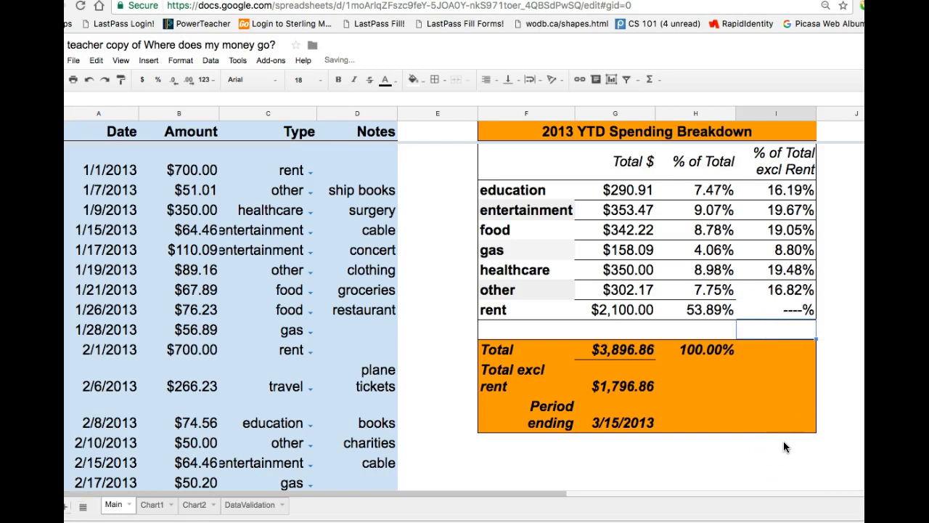
# Enter a SUM formula in the Total row's % of Total excl Rent cell covering the education through other percentages
pyautogui.click(769, 354)
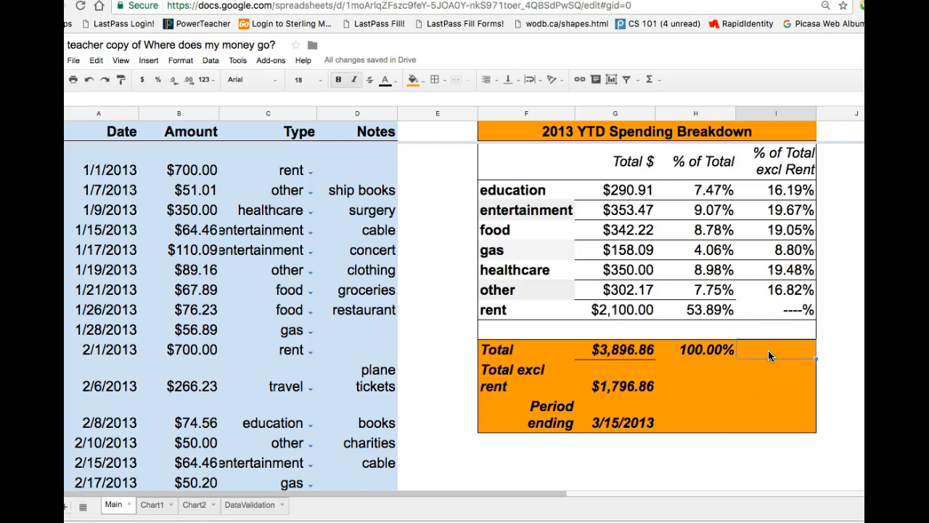
pyautogui.write('=SUM')
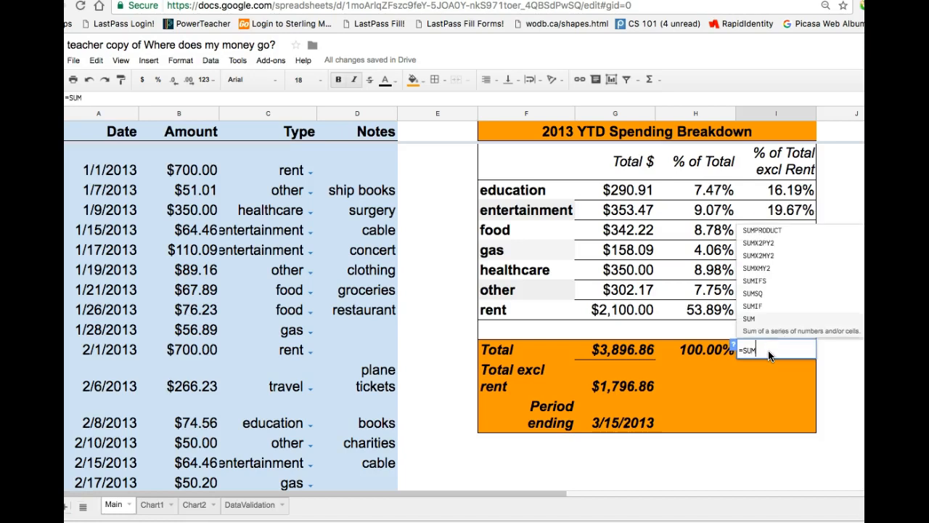
pyautogui.write('(')
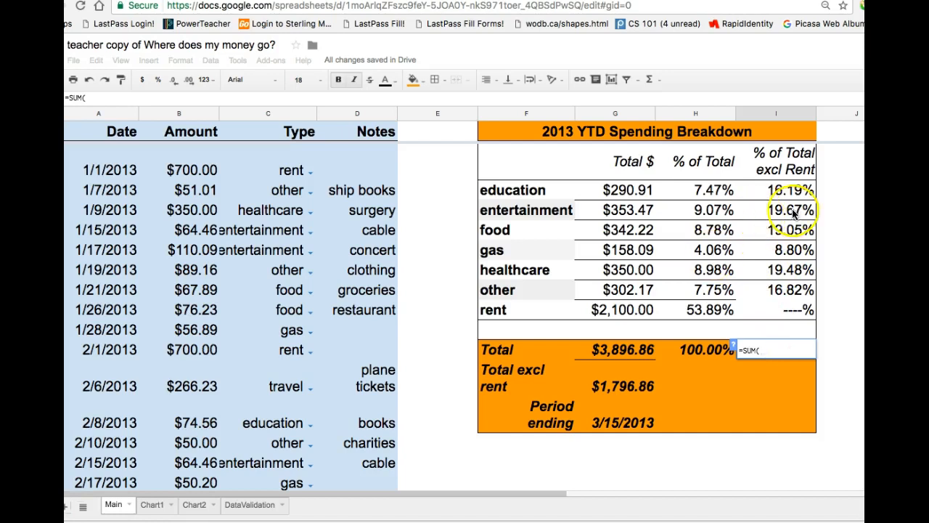
pyautogui.moveTo(794, 194); pyautogui.dragTo(799, 289)
pyautogui.press('Return')
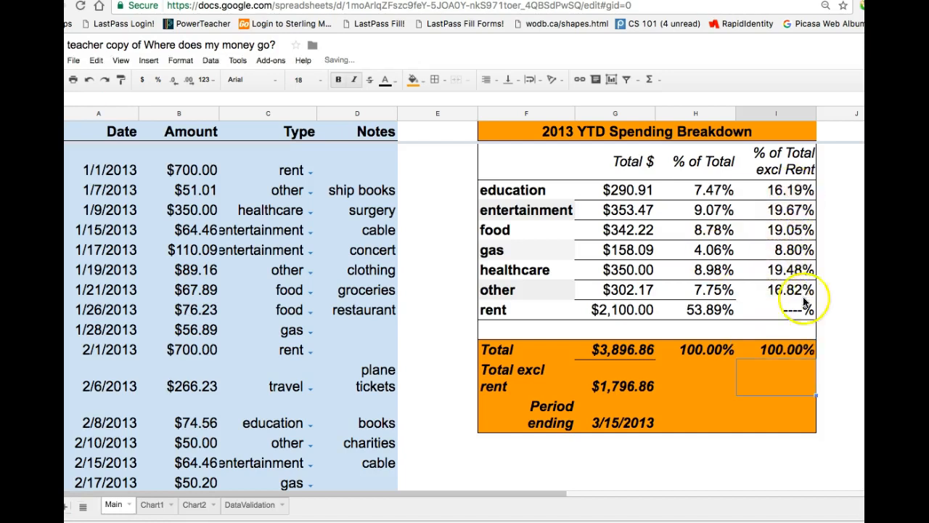